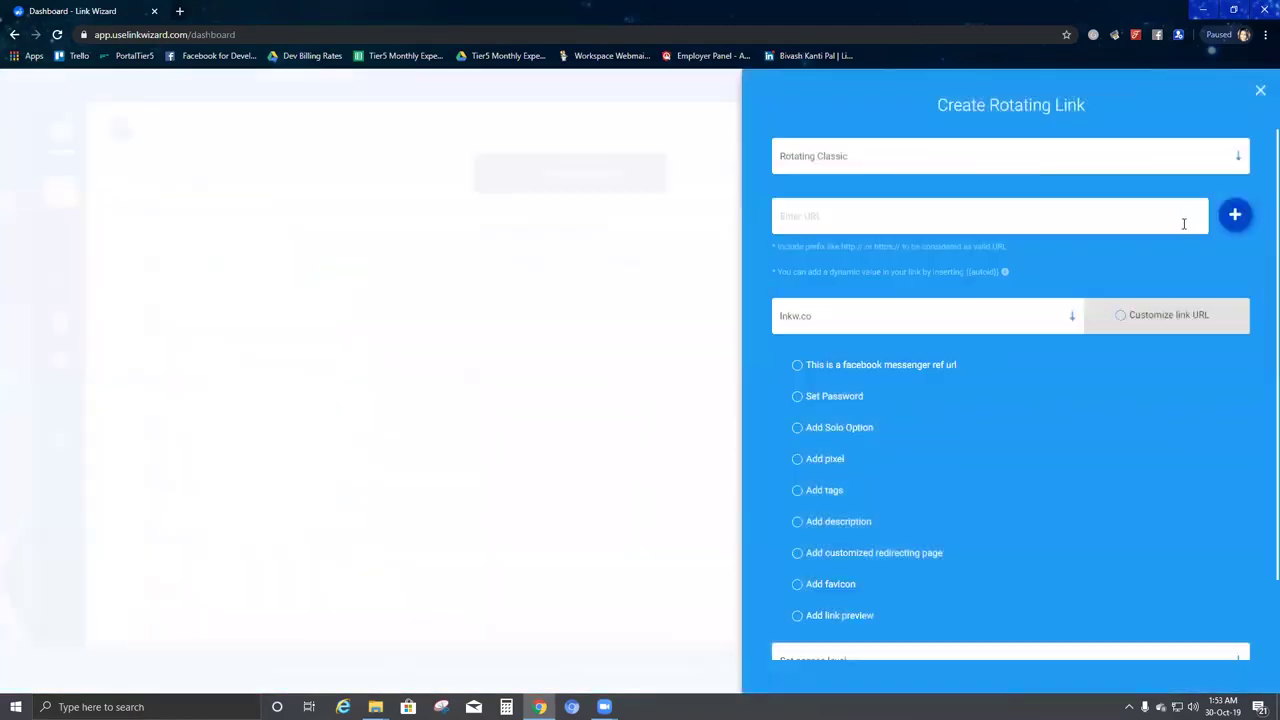
pyautogui.click(1236, 216)
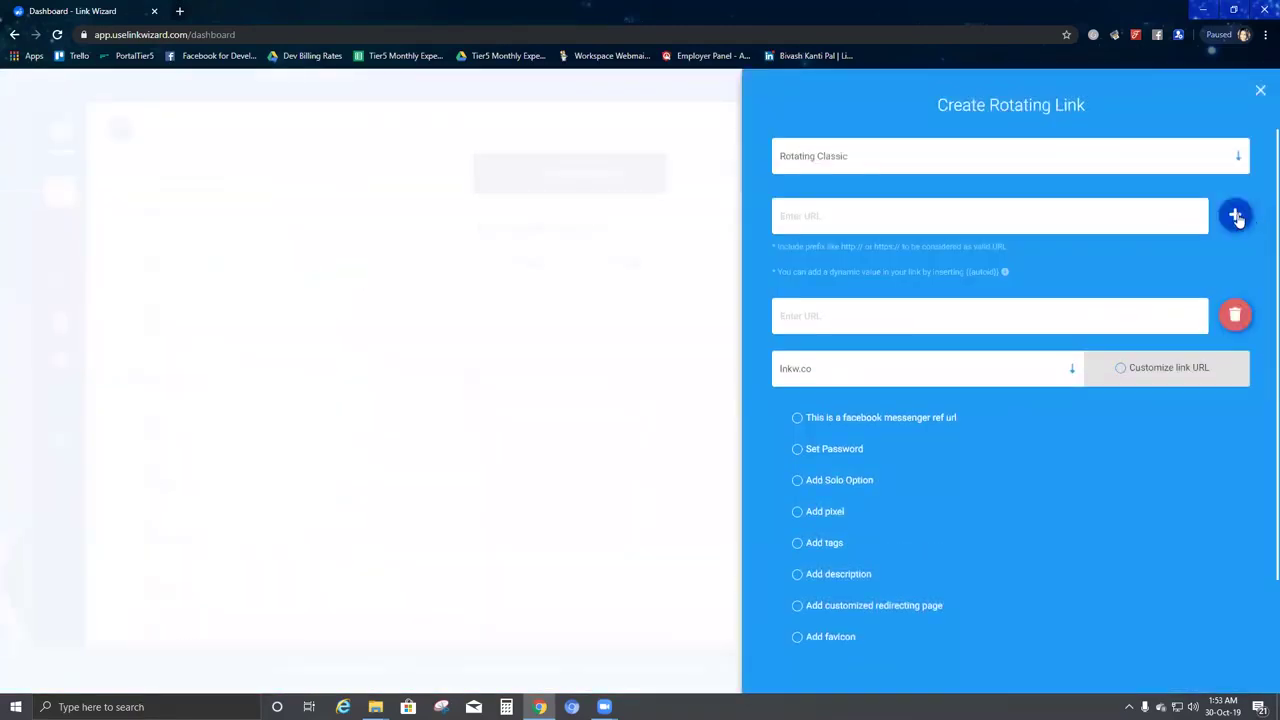
pyautogui.click(1236, 216)
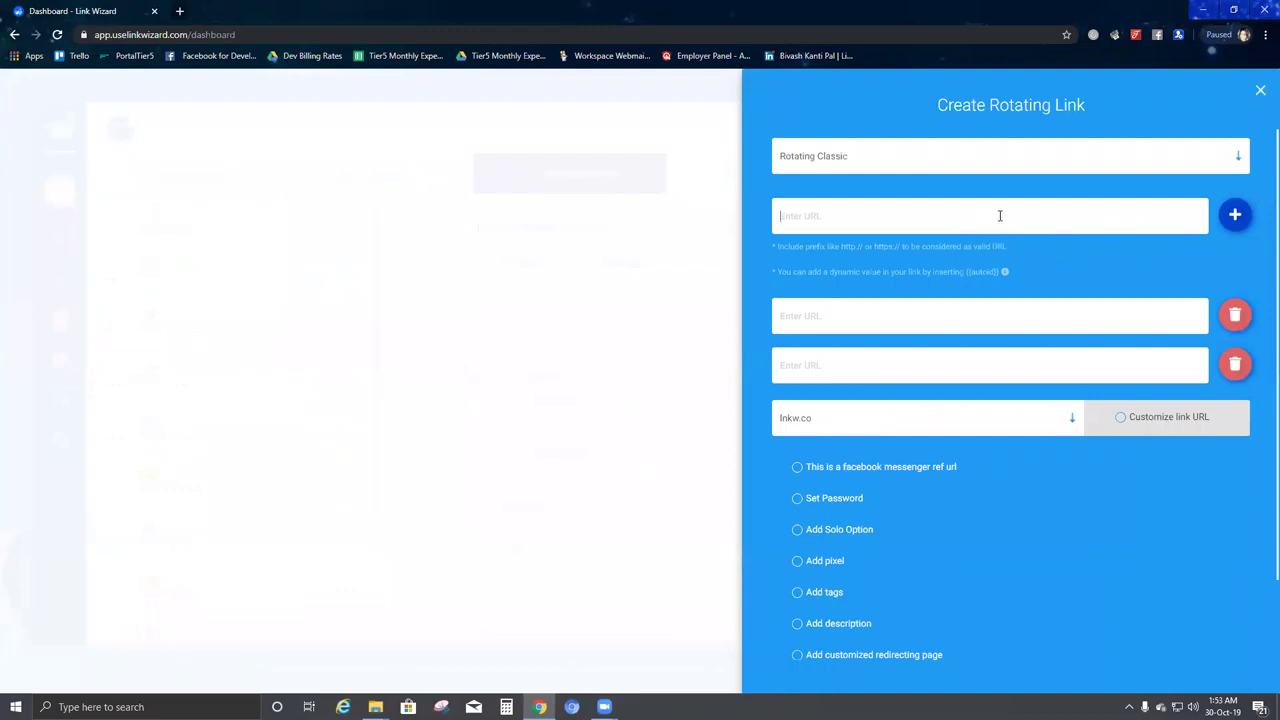
pyautogui.write('https://')
pyautogui.press('BackSpace')
pyautogui.press('BackSpace')
pyautogui.write('//www.facebook.com')
pyautogui.press('Tab')
pyautogui.write('https://w')
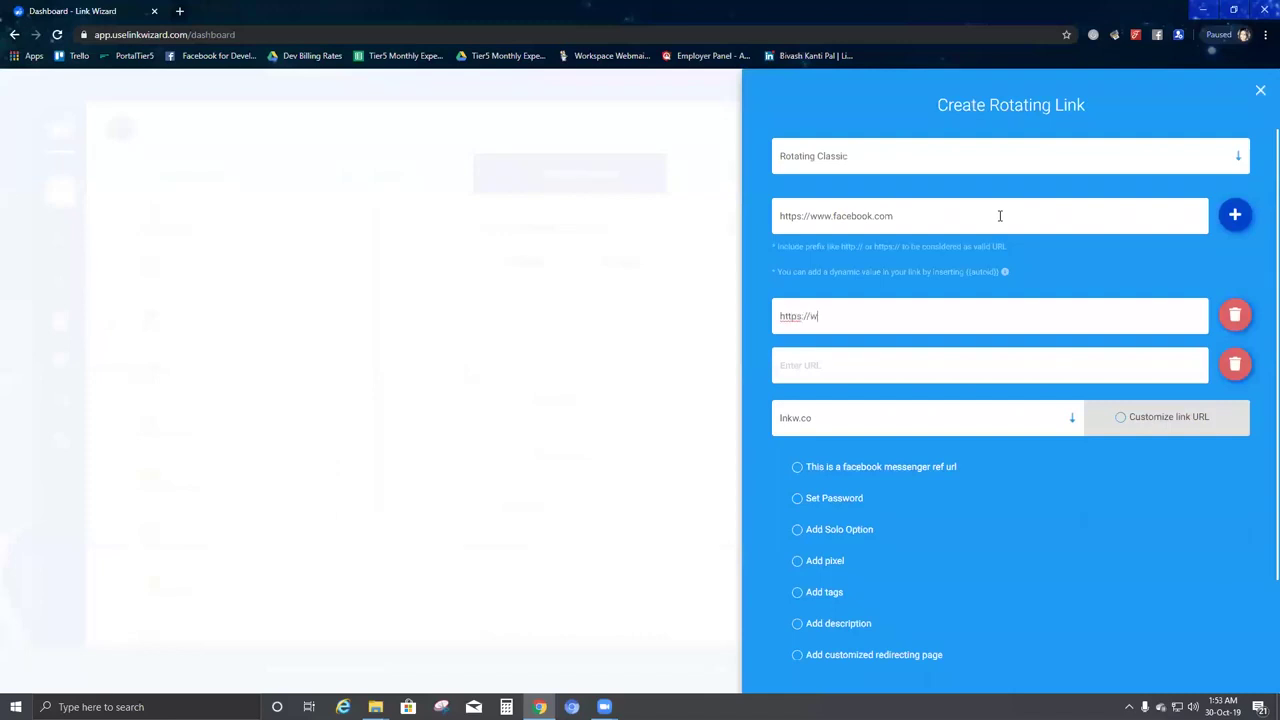
pyautogui.write('ww.youtube.com')
pyautogui.press('Tab')
pyautogui.write('https://www')
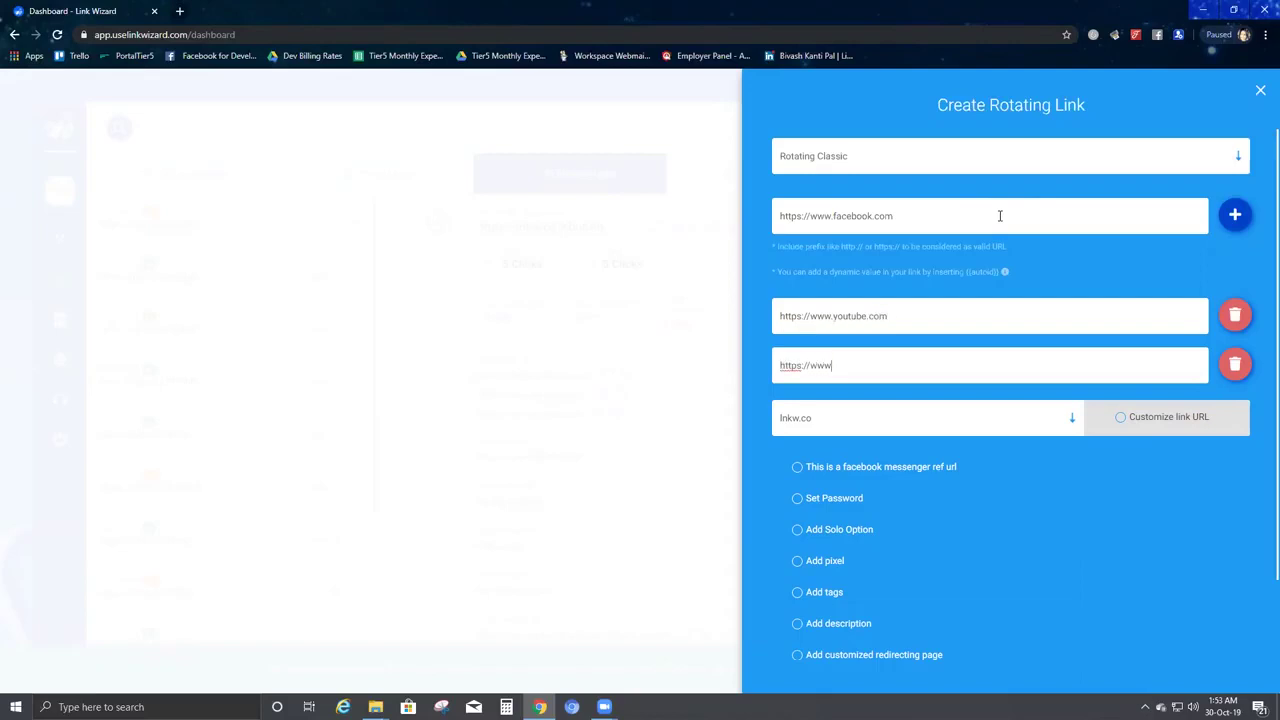
pyautogui.write('.google.com')
# Step: Create the Rotating Classic link on the lnkw.co domain, leaving all optional settings off
pyautogui.scroll(-2, 1014, 443)
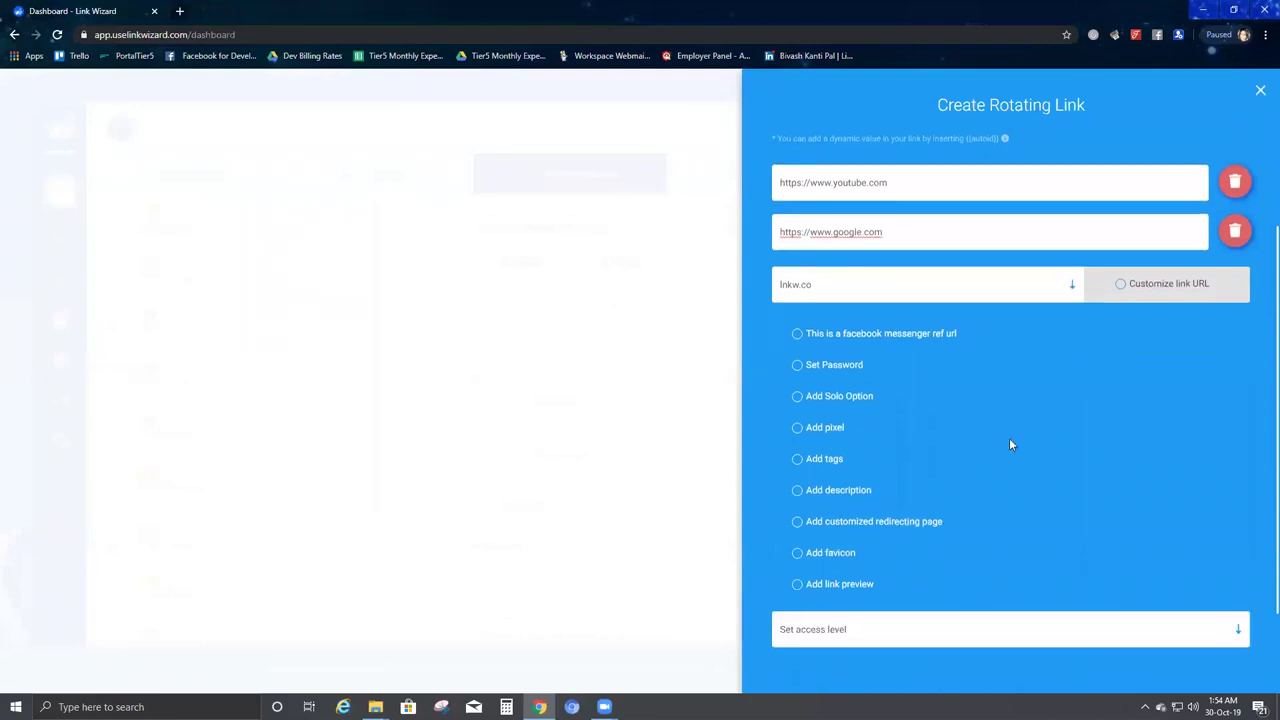
pyautogui.scroll(-1, 1010, 444)
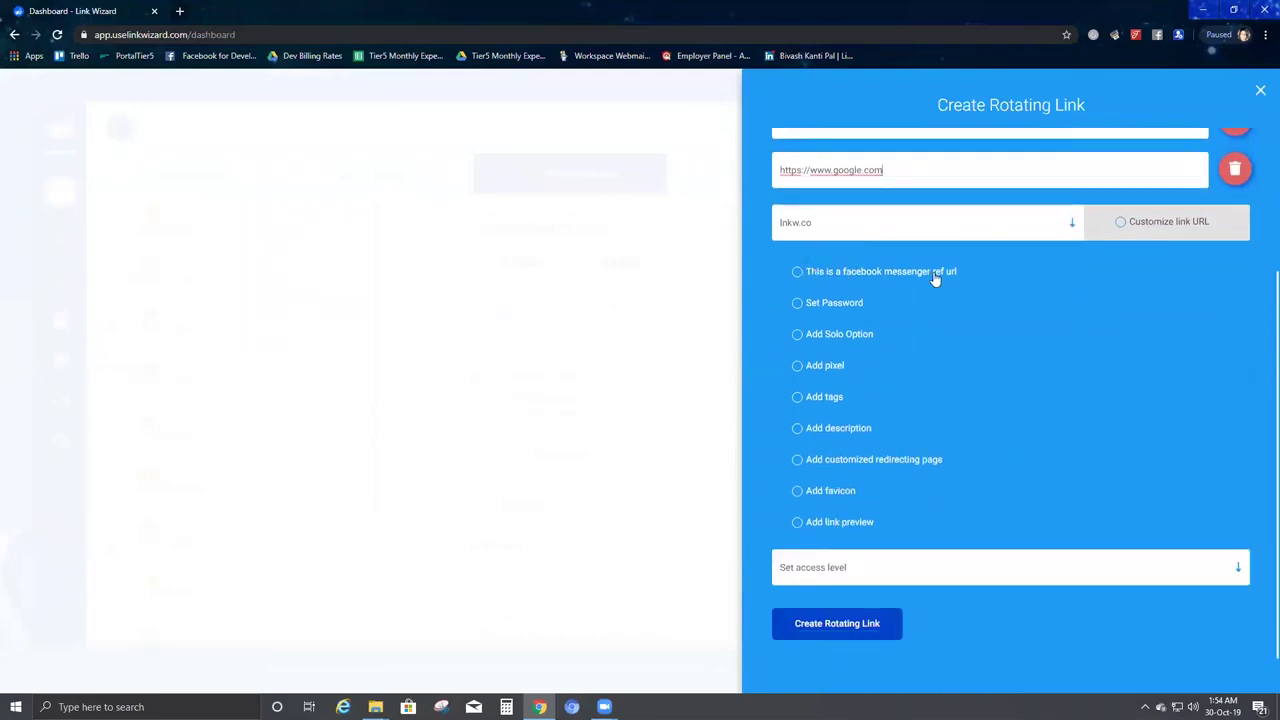
pyautogui.moveTo(965, 265); pyautogui.dragTo(892, 528)
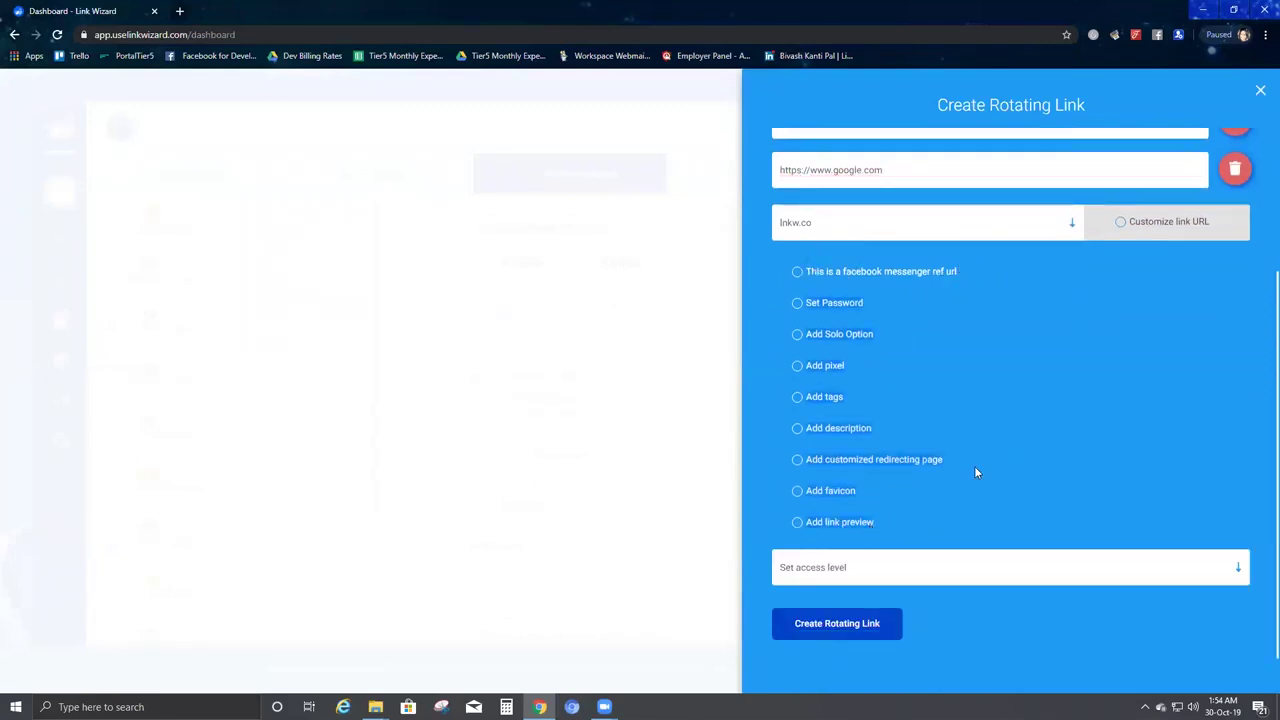
pyautogui.click(1076, 412)
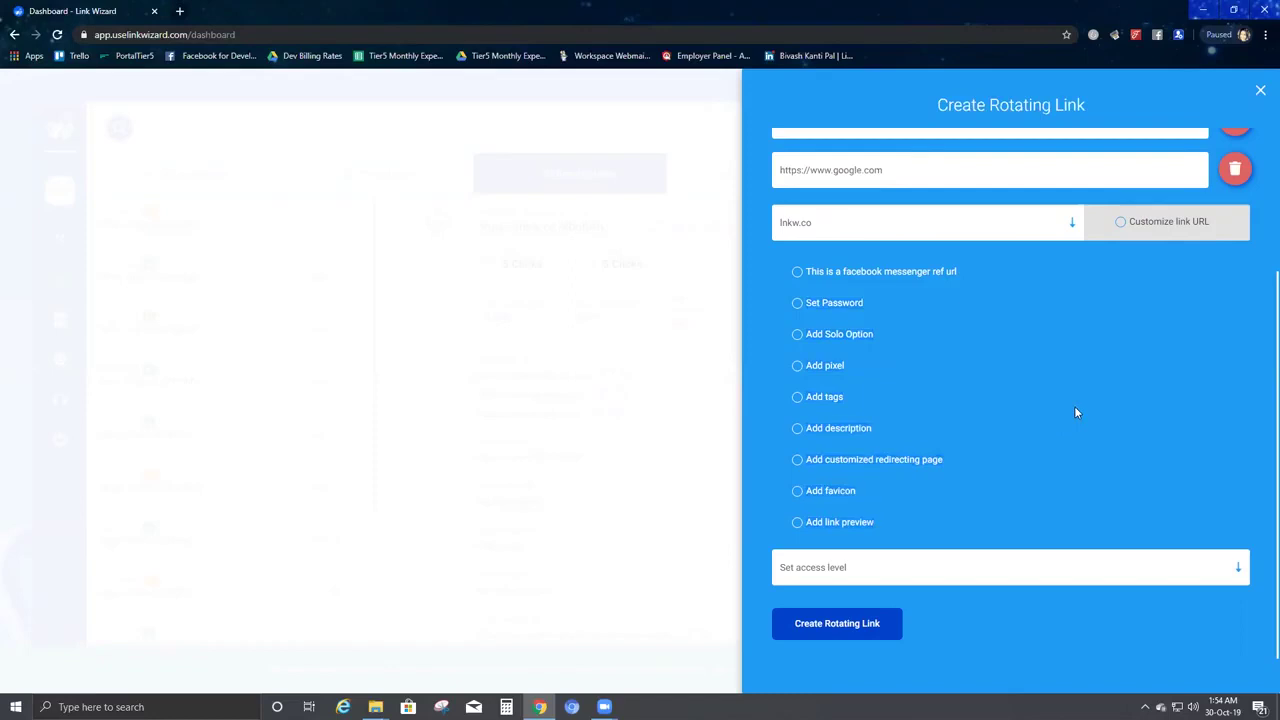
pyautogui.click(830, 626)
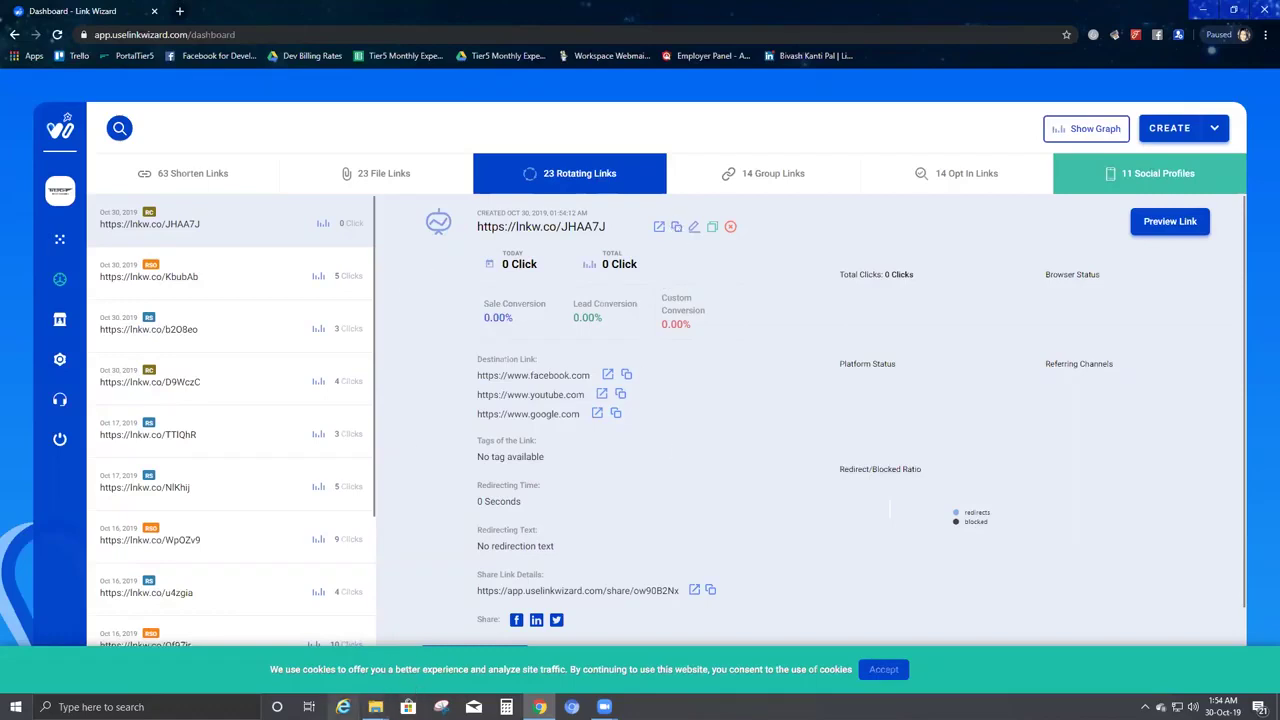
pyautogui.click(343, 707)
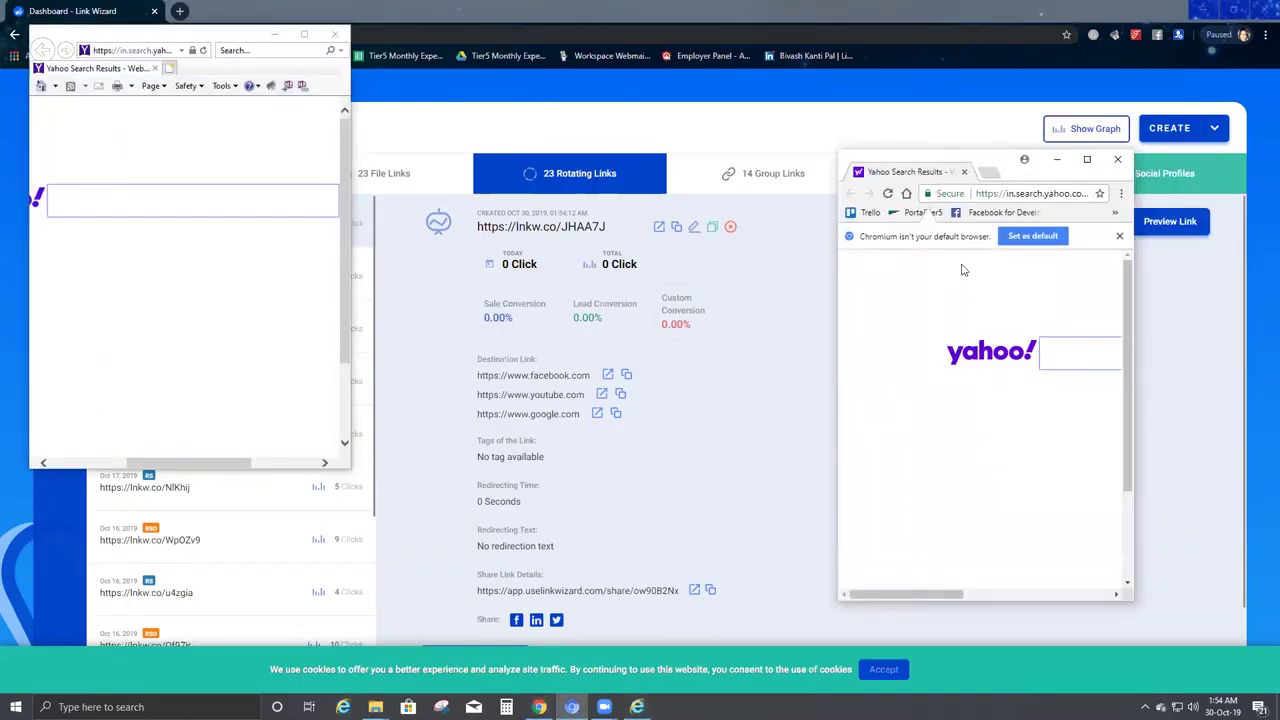
pyautogui.click(152, 49)
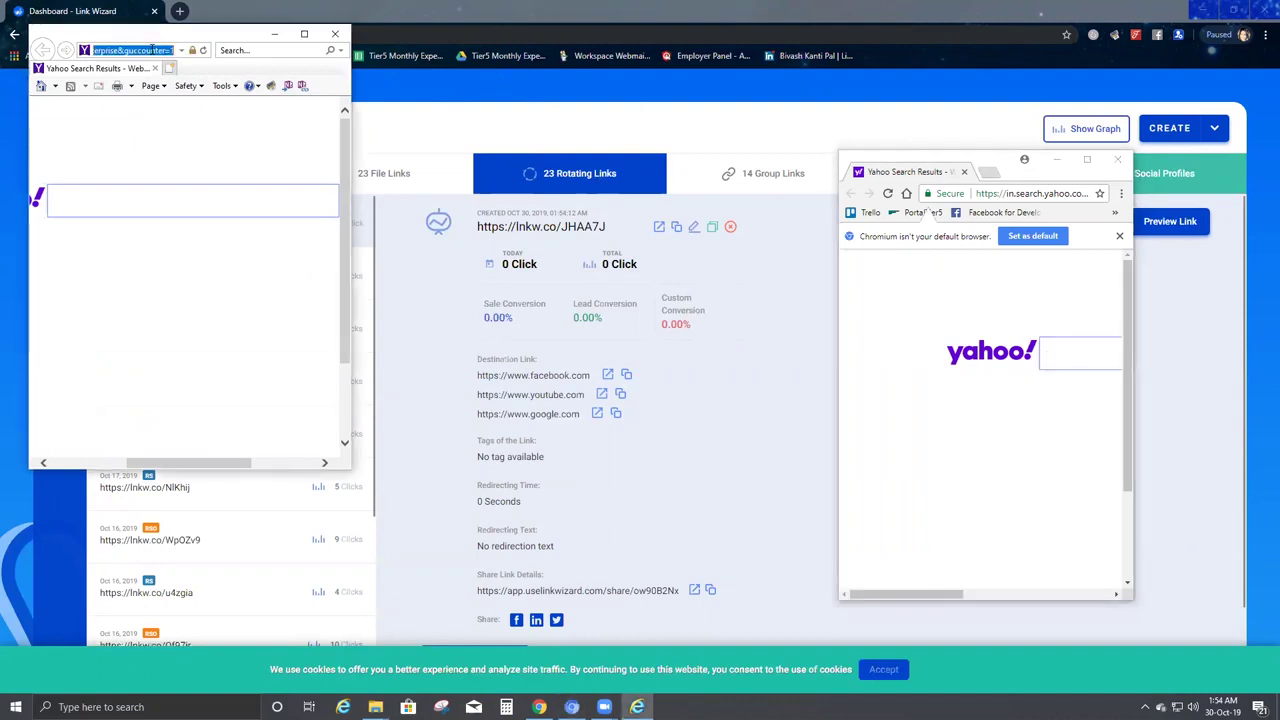
pyautogui.write('https://lnkw.co/JHAA7J')
pyautogui.press('Return')
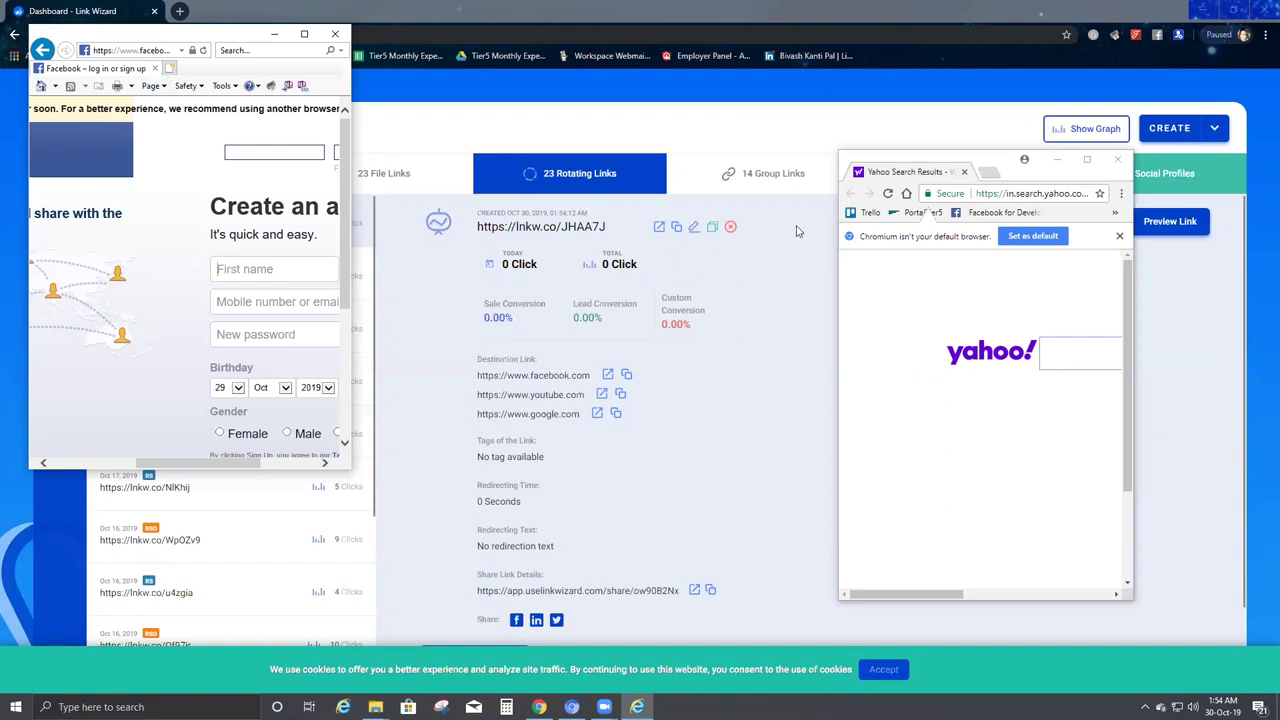
pyautogui.click(1030, 193)
pyautogui.write('https://lnkw.co/JHAA7J')
pyautogui.press('Return')
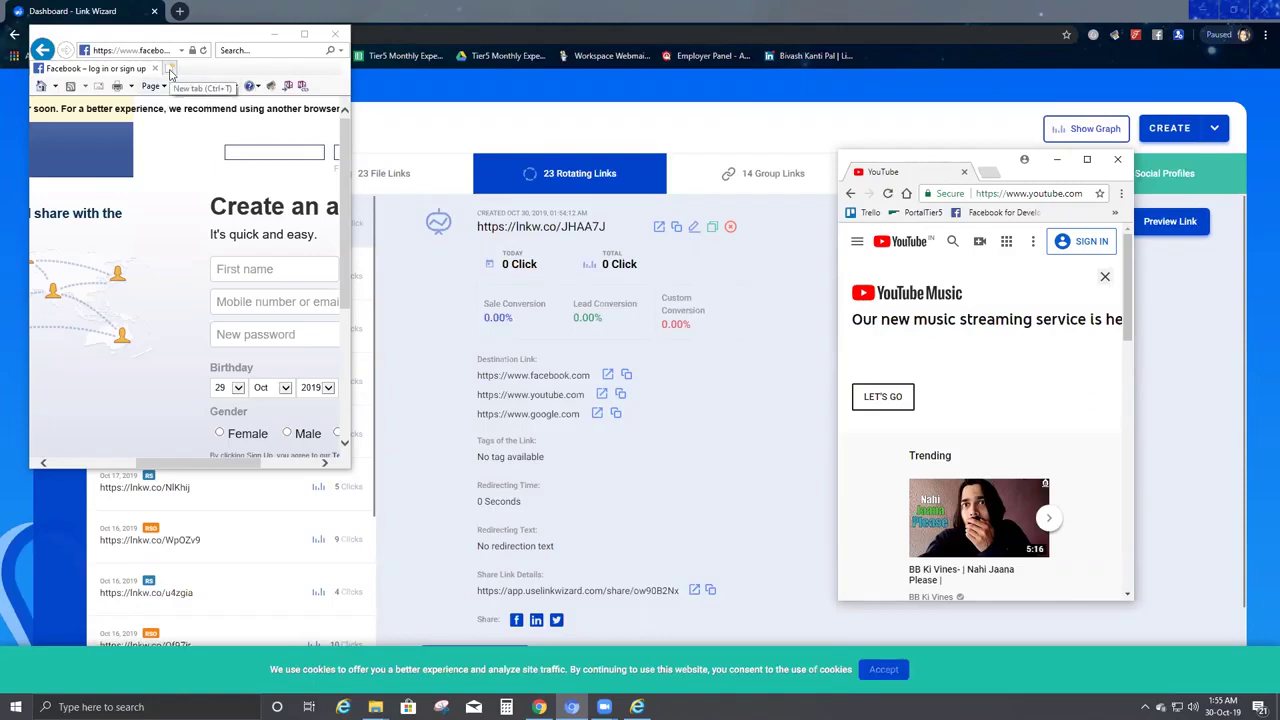
pyautogui.click(170, 69)
pyautogui.click(172, 49)
pyautogui.write('https://lnkw.co/JHAA7J')
pyautogui.press('Return')
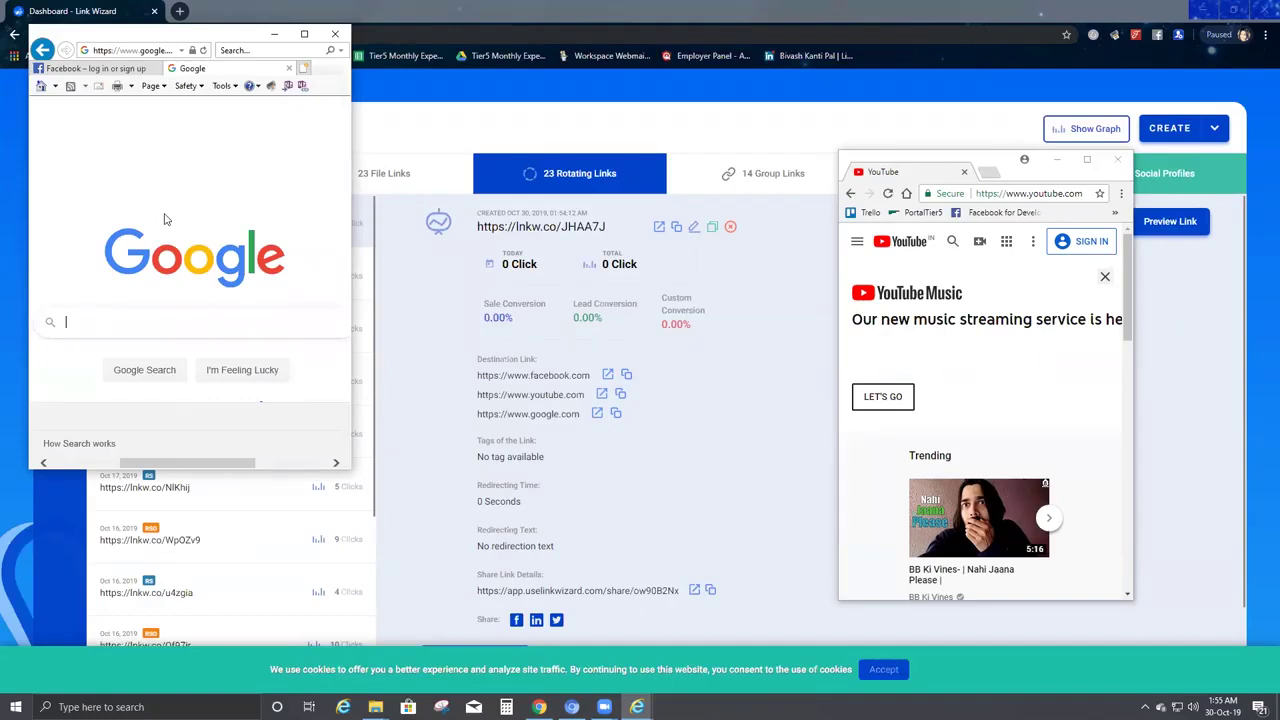
pyautogui.click(988, 174)
pyautogui.write('https://lnkw.co/JHAA7J')
pyautogui.press('Return')
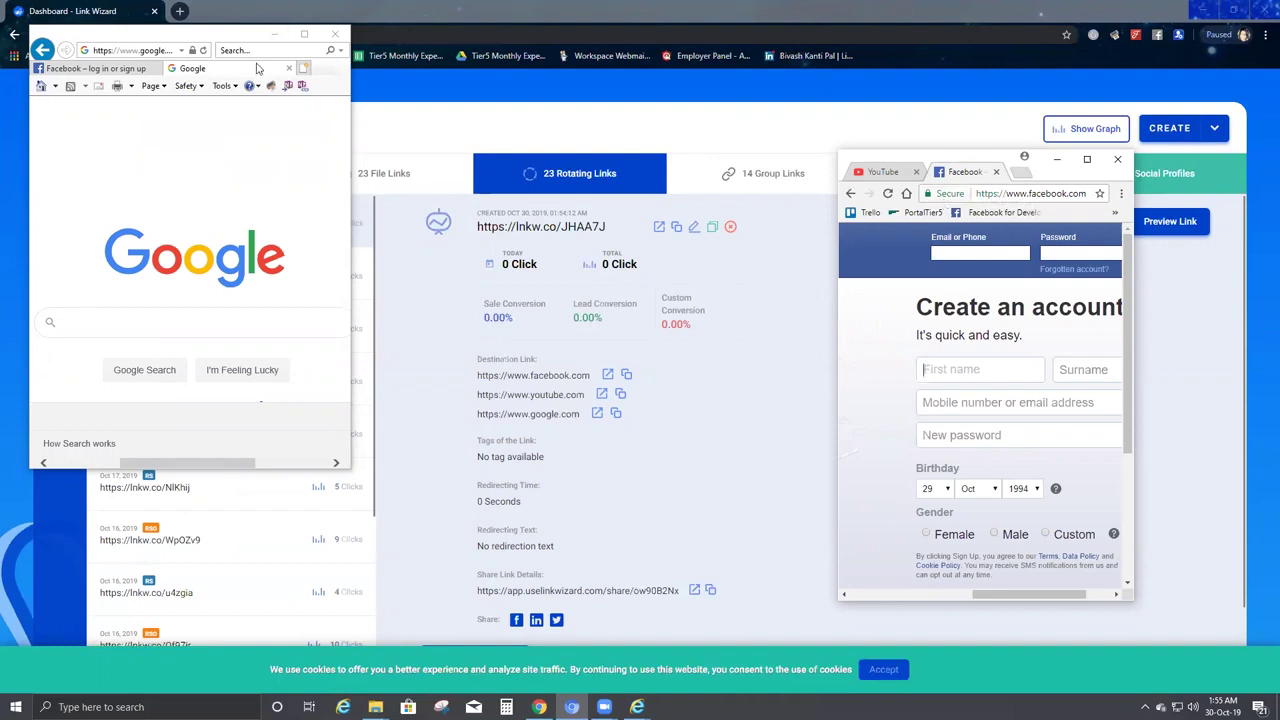
pyautogui.click(303, 68)
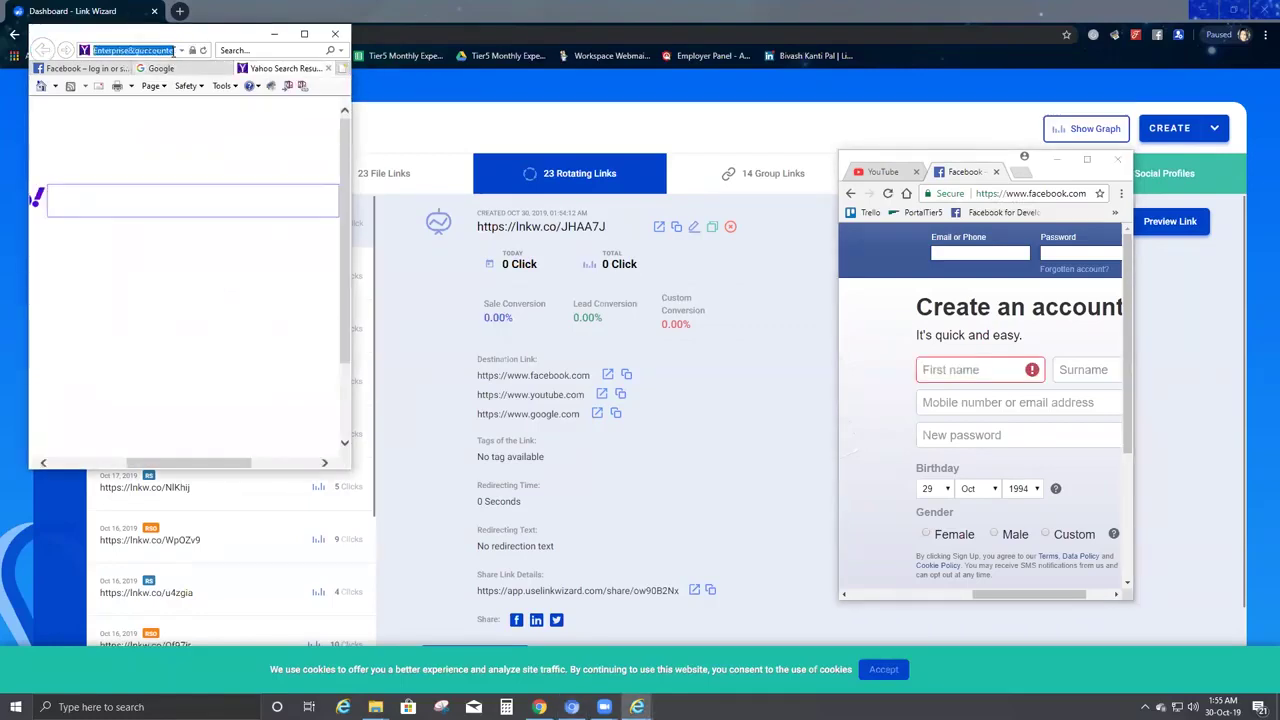
pyautogui.write('https://lnkw.co/JHAA7J')
pyautogui.press('Return')
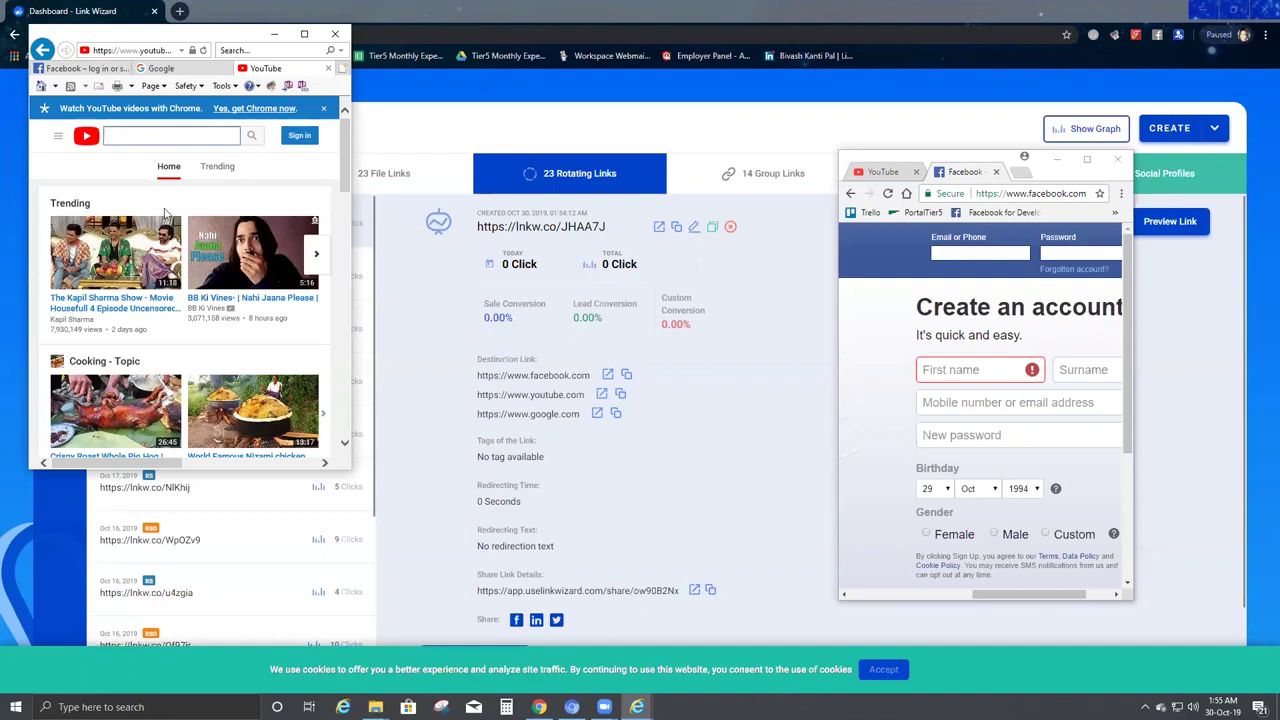
pyautogui.click(1034, 176)
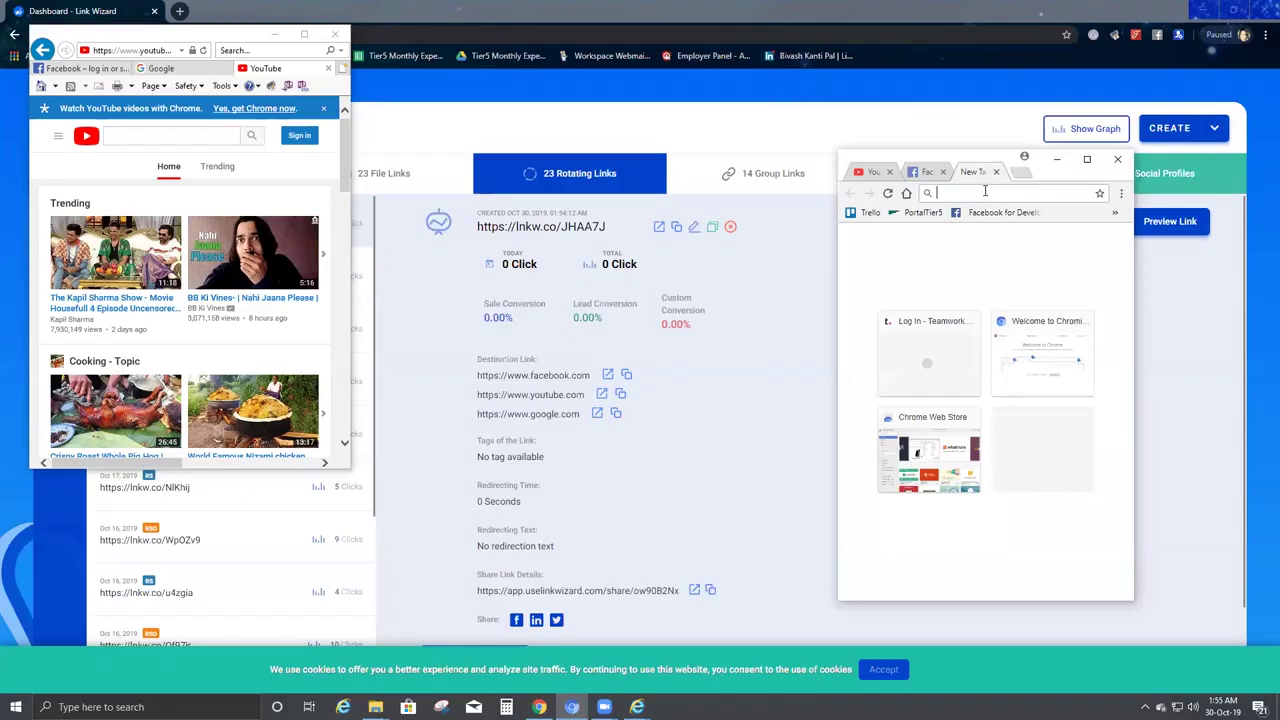
pyautogui.write('https://lnkw.co/JHAA7J')
pyautogui.press('Return')
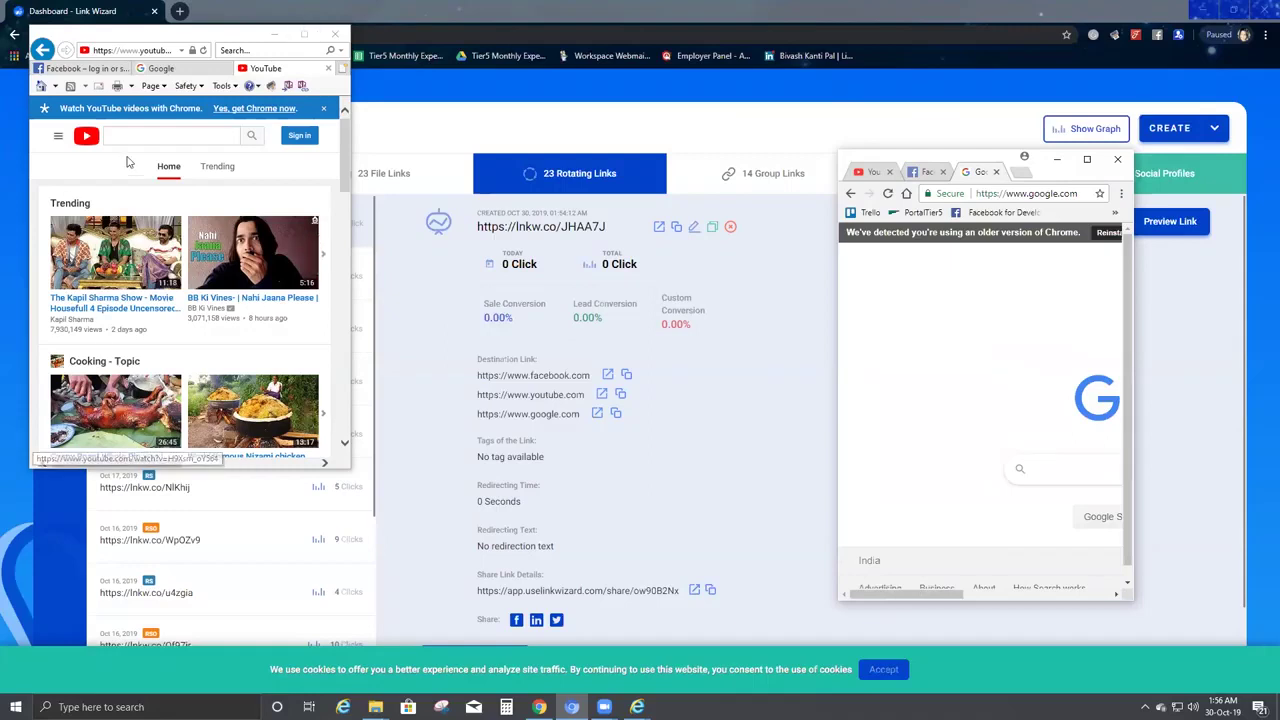
pyautogui.click(342, 68)
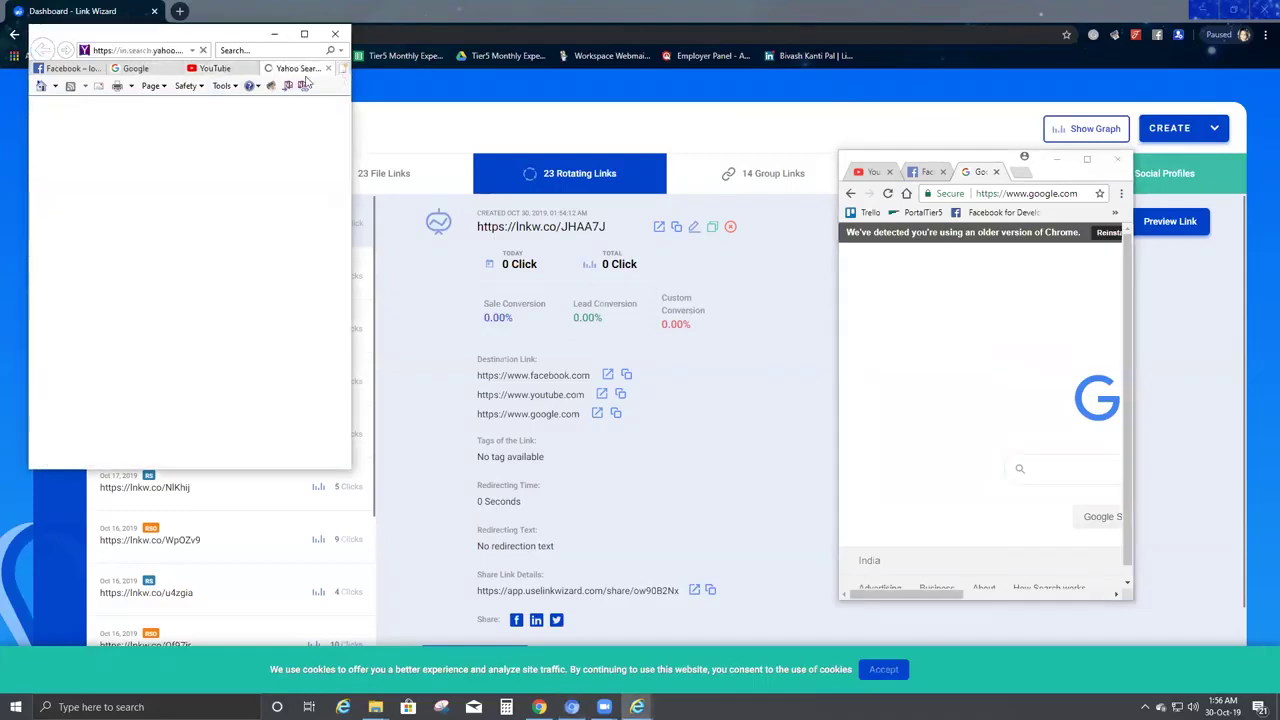
pyautogui.click(176, 50)
pyautogui.write('https://lnkw.co/JHAA7J')
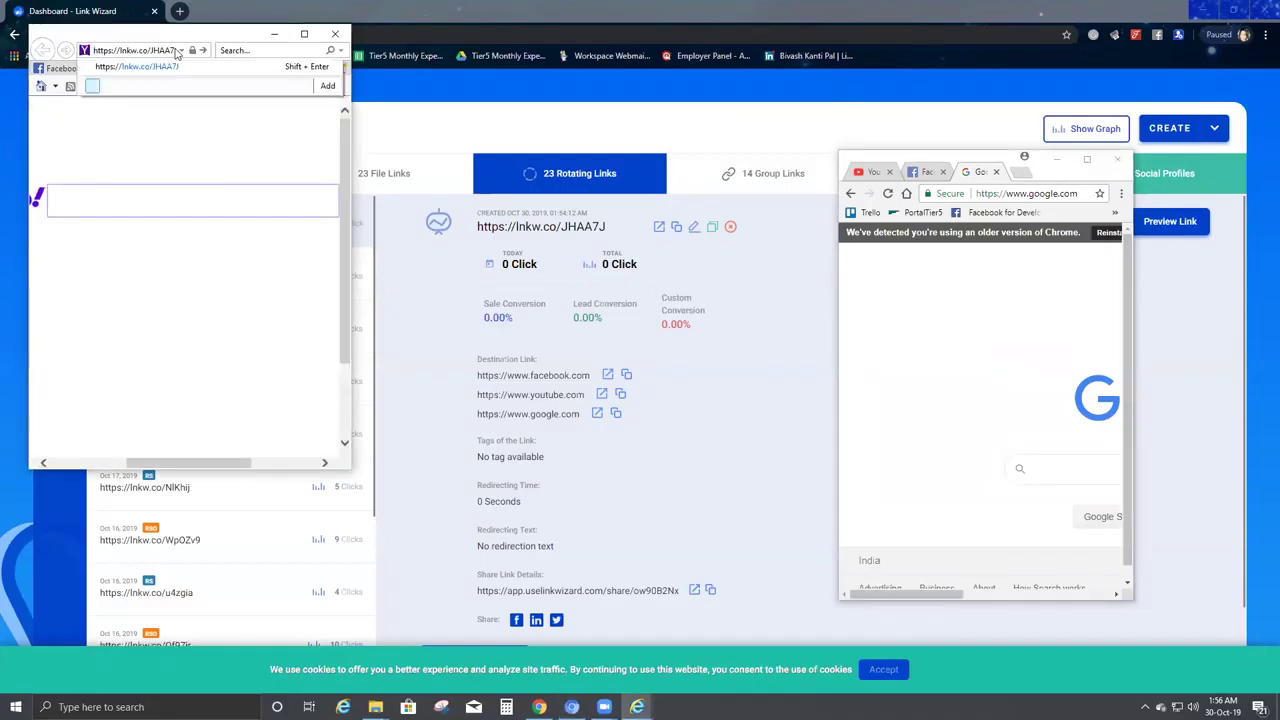
pyautogui.press('Return')
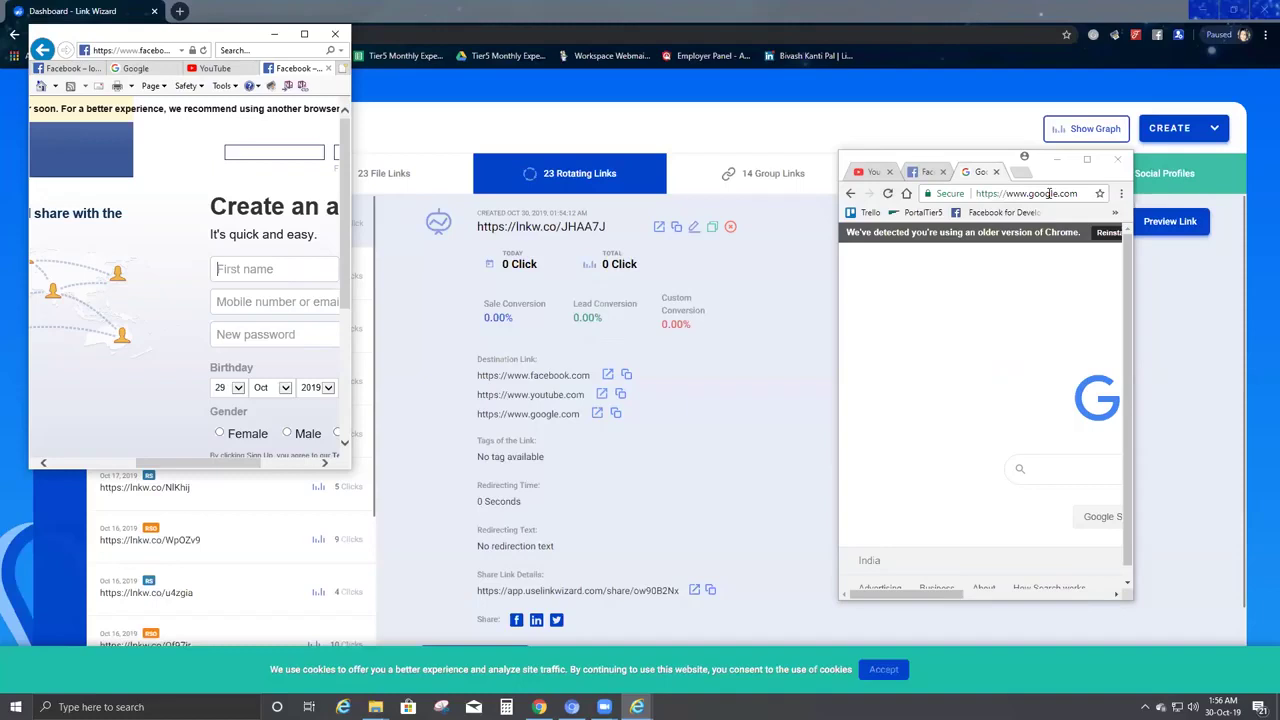
# Step: Start a new rotating link in the Link Wizard dashboard and set its type to Rotating Sticky
pyautogui.click(978, 175)
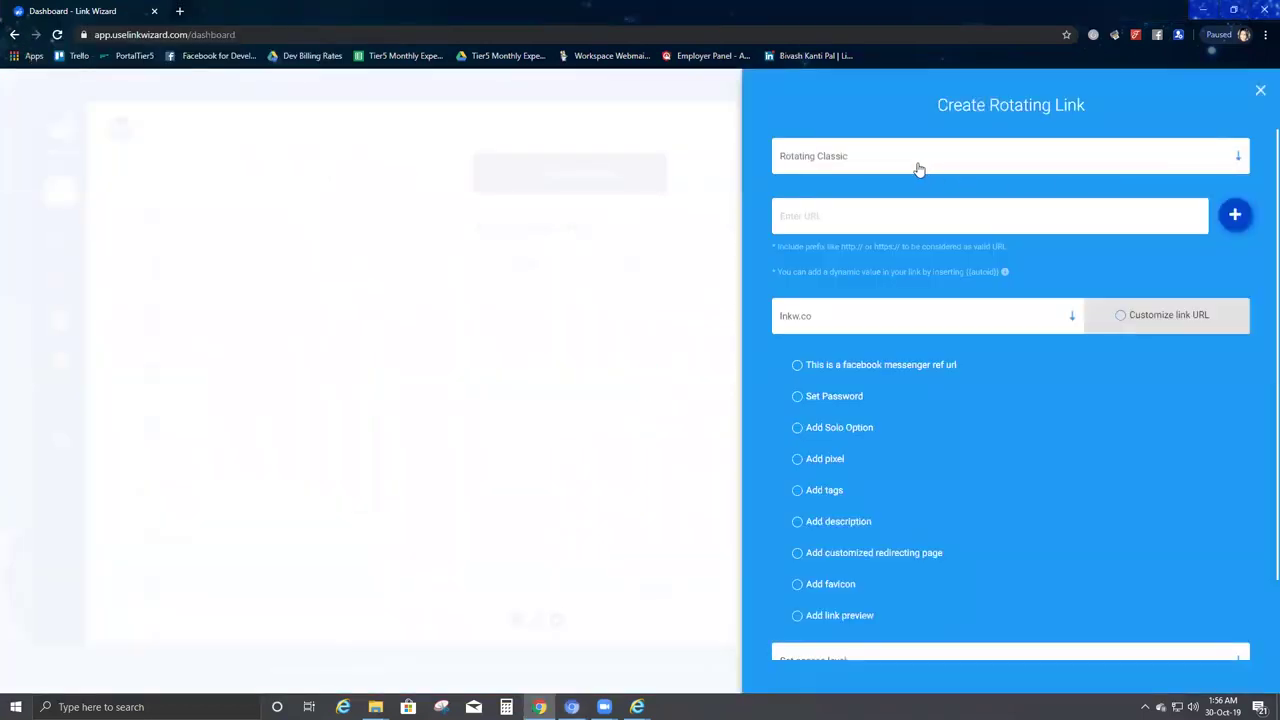
pyautogui.click(1246, 160)
# Step: Close Internet Explorer with all its tabs and minimize the Chromium window to return to the link form
pyautogui.hotkey('alt', 'Tab')
pyautogui.hotkey('alt', 'Tab')
pyautogui.hotkey('alt', 'Tab')
pyautogui.click(336, 34)
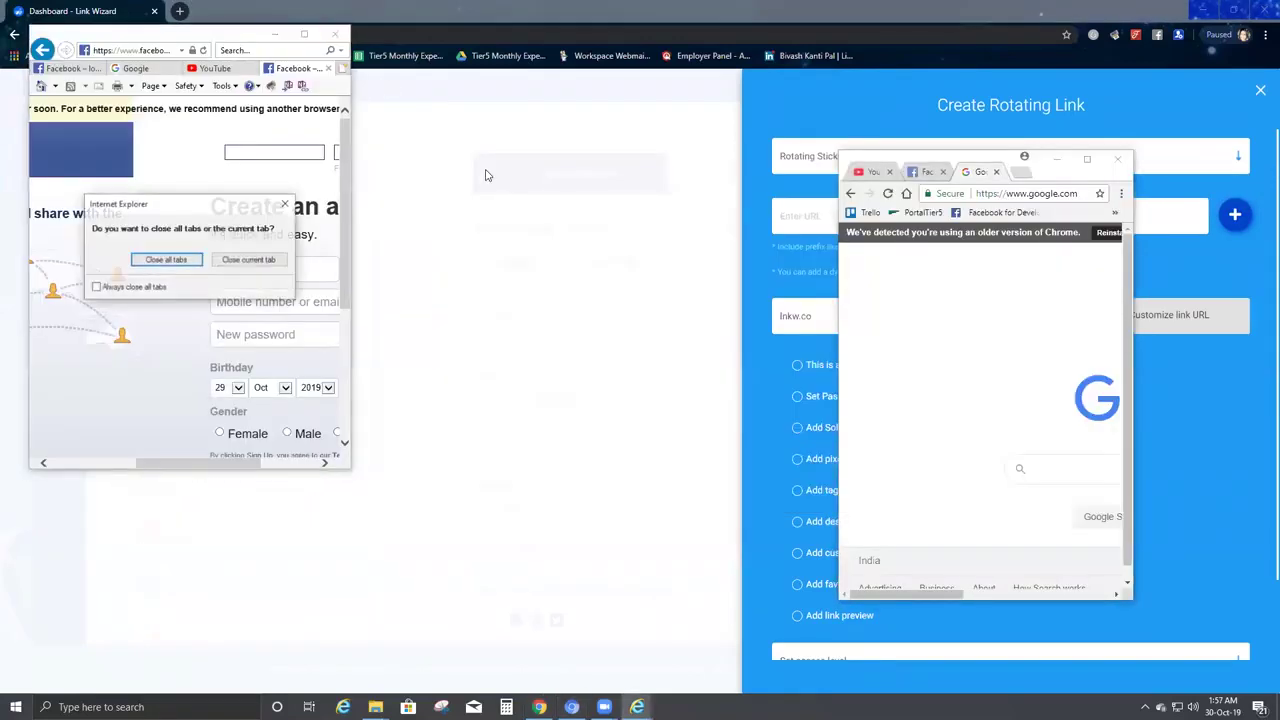
pyautogui.click(167, 260)
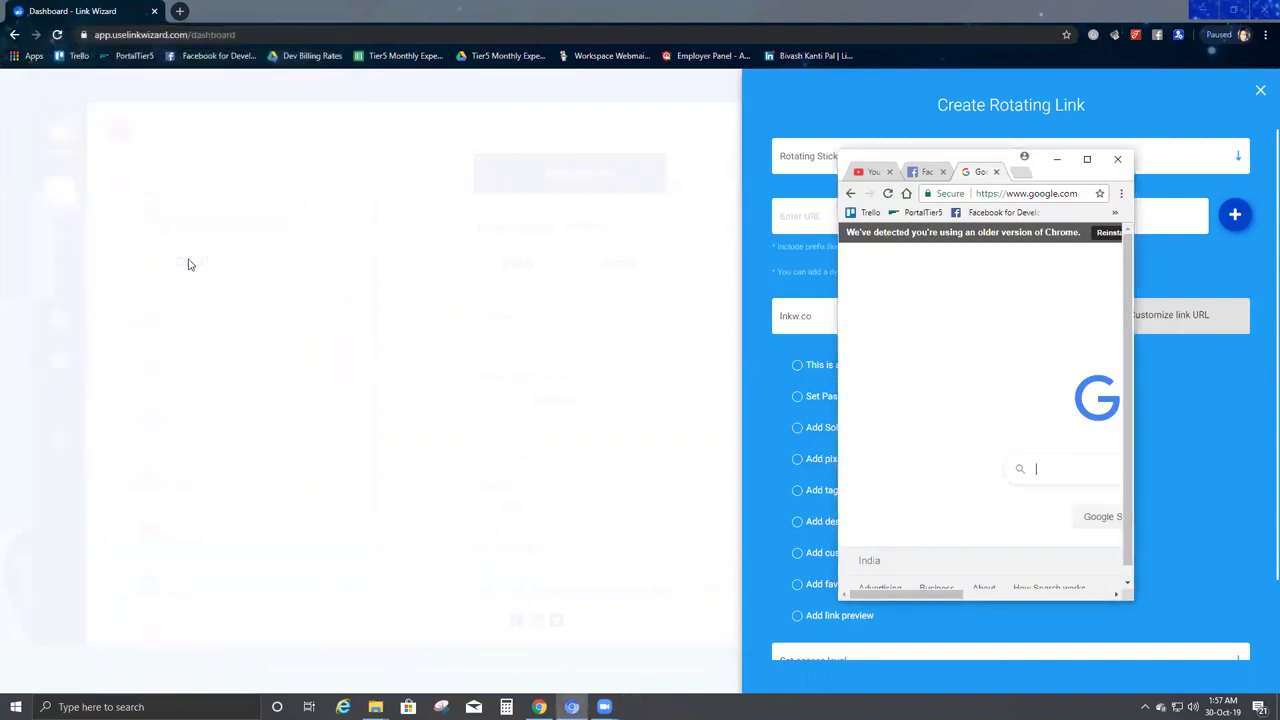
pyautogui.hotkey('alt', 'Tab')
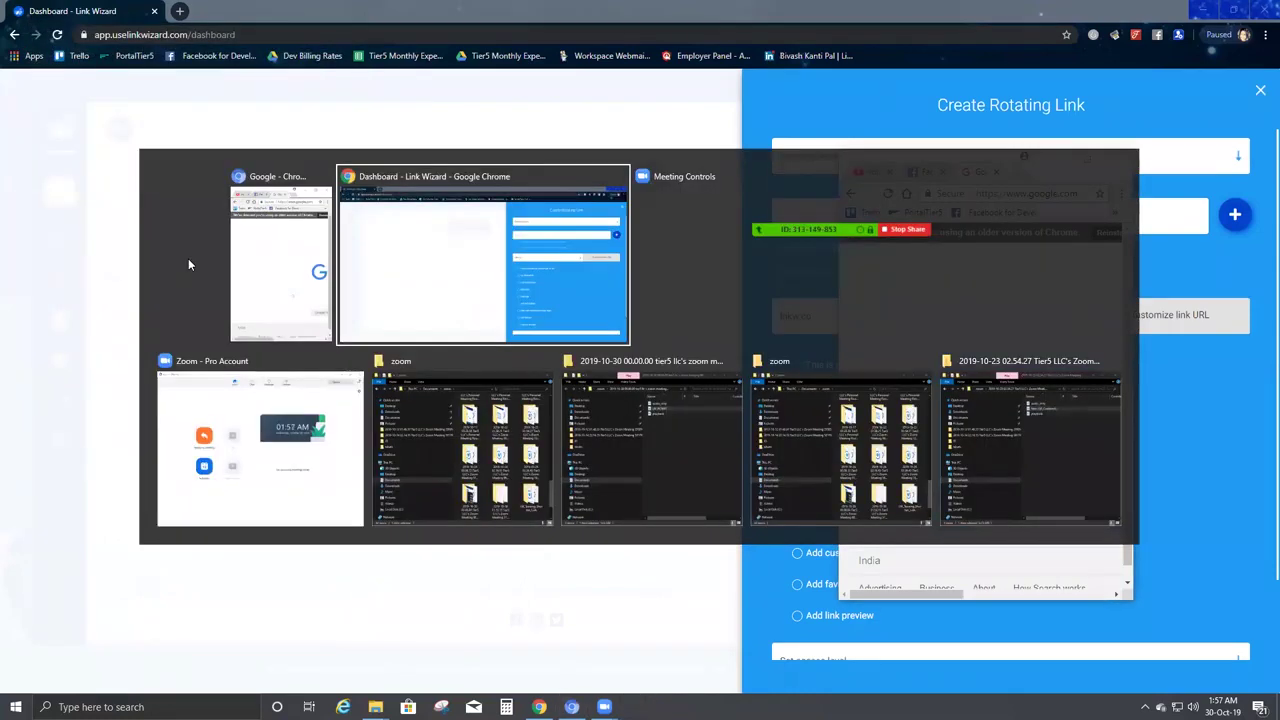
pyautogui.hotkey('alt', 'Tab')
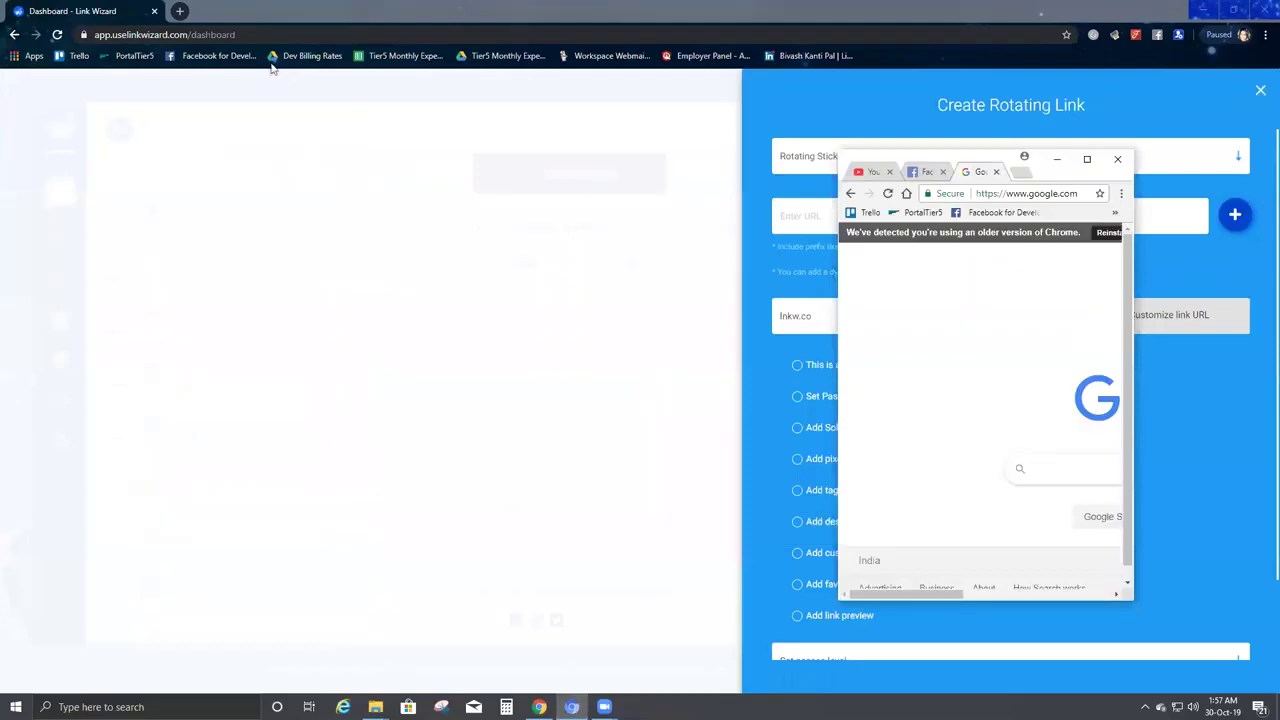
pyautogui.click(1057, 159)
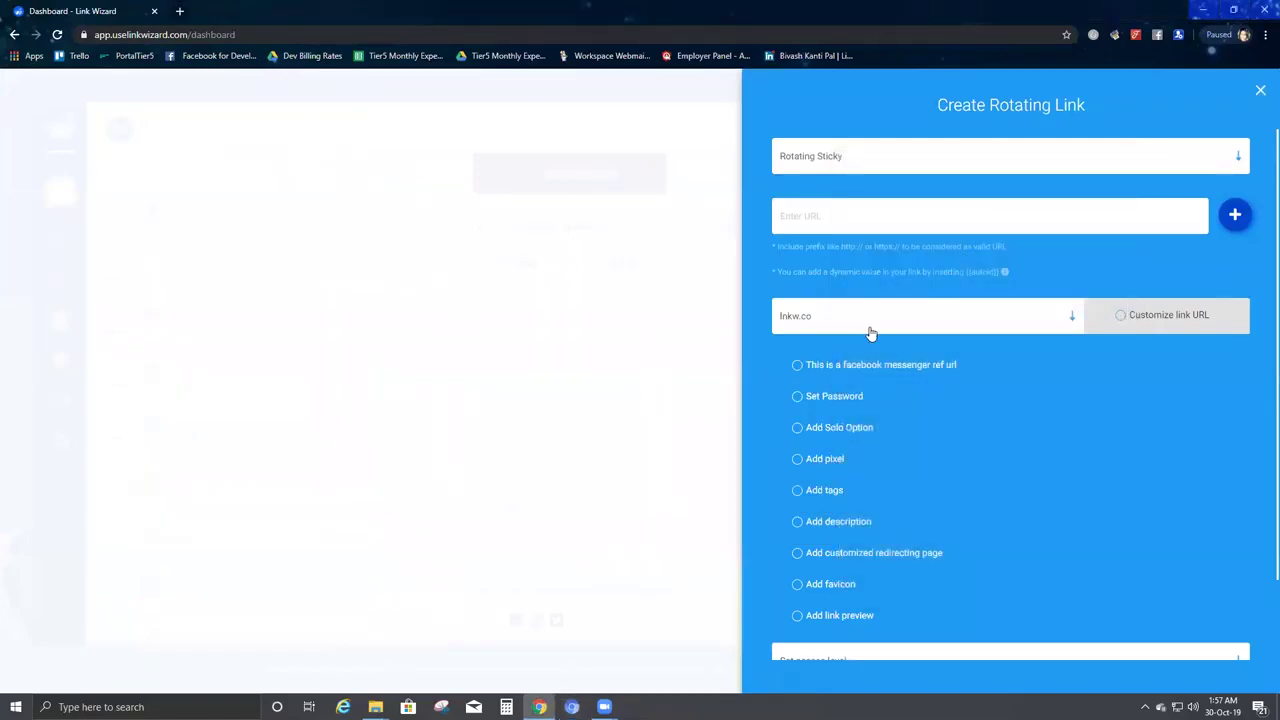
pyautogui.click(1237, 216)
pyautogui.click(1237, 216)
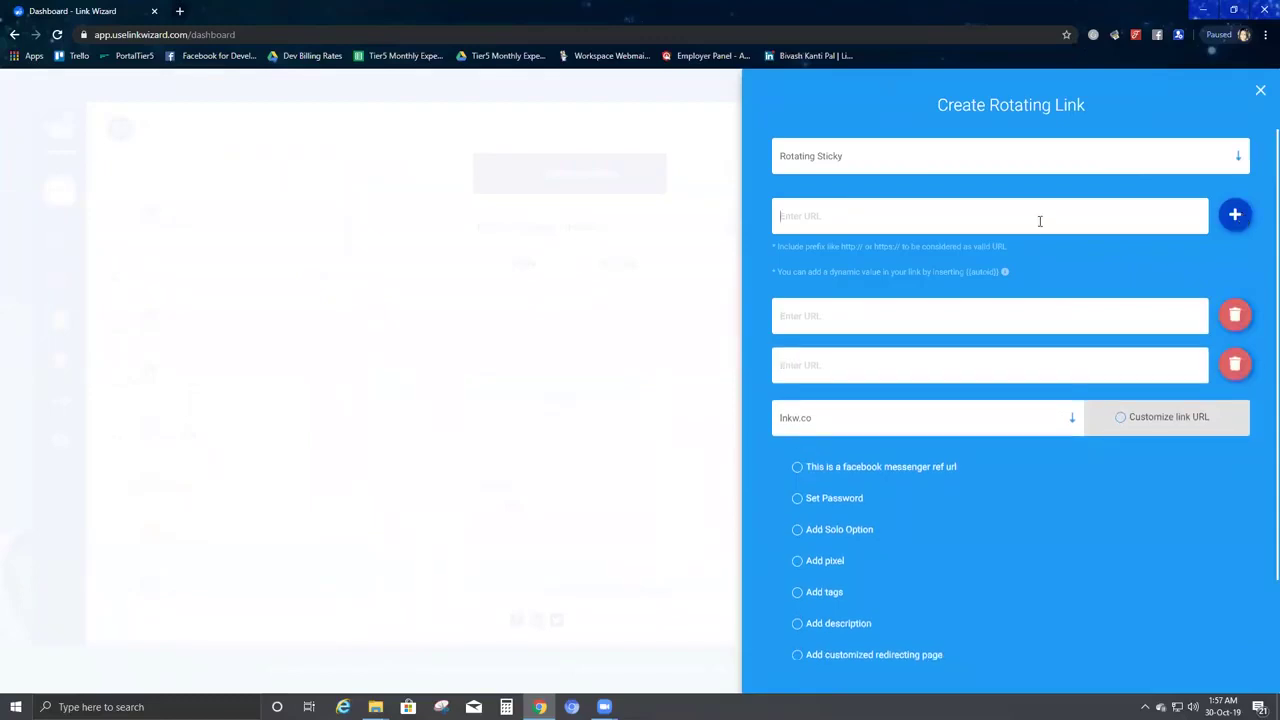
pyautogui.write('https://www.faceb')
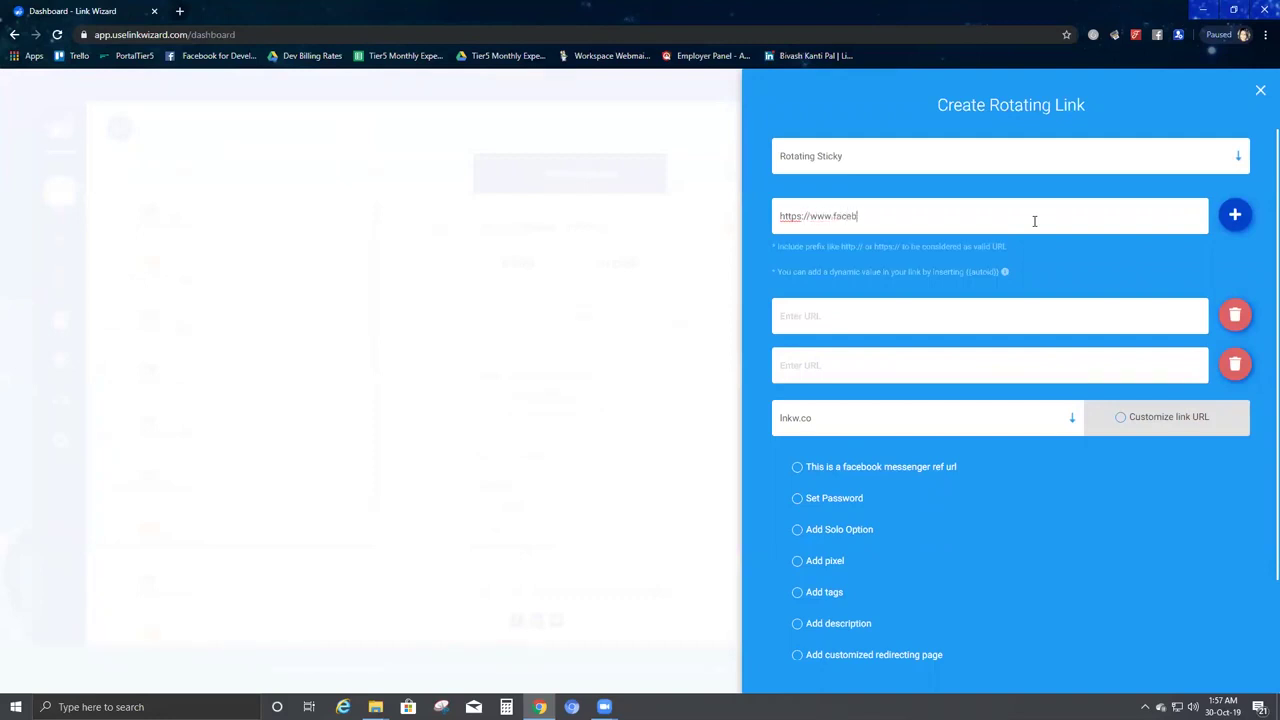
pyautogui.write('ook.com')
pyautogui.press('Tab')
pyautogui.write('h')
pyautogui.write('ttps://www.youtube.com')
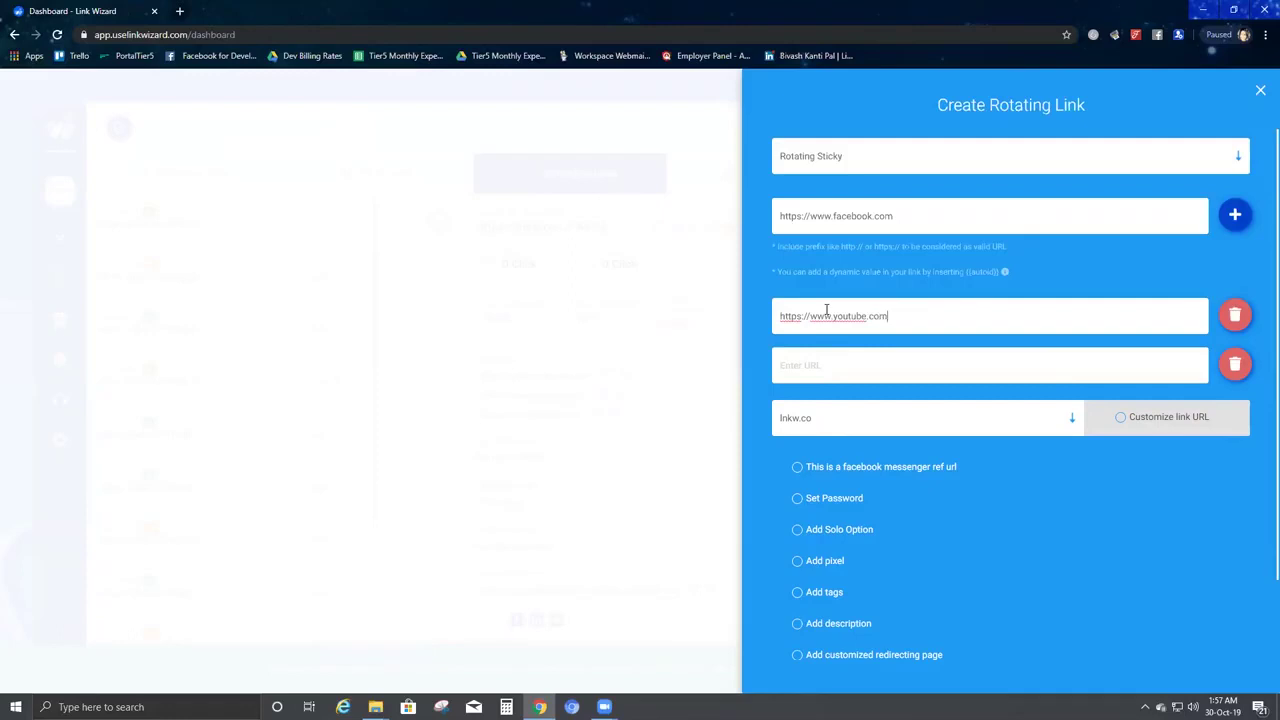
pyautogui.click(814, 364)
pyautogui.write('https://www.google.com')
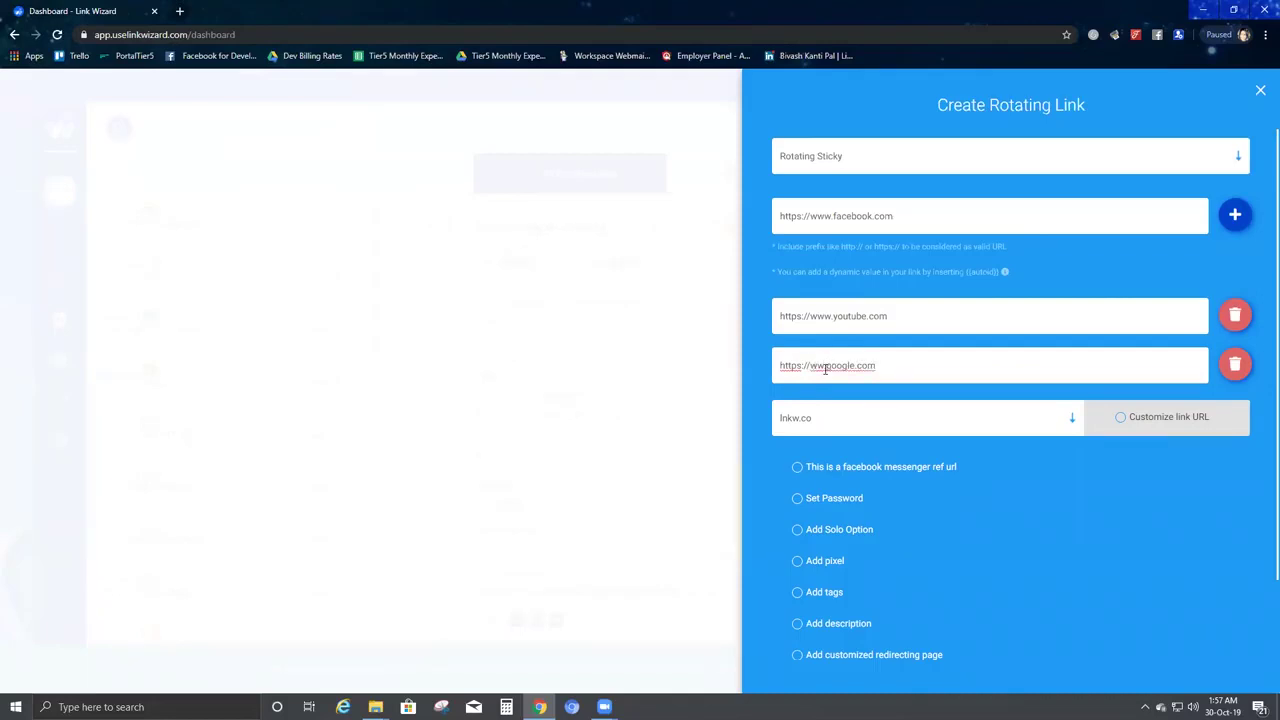
pyautogui.click(825, 370)
pyautogui.write('s')
pyautogui.press('BackSpace')
pyautogui.write('w')
# Step: Review the Rotating Sticky link's type and destination URLs and create the link
pyautogui.scroll(-3, 978, 348)
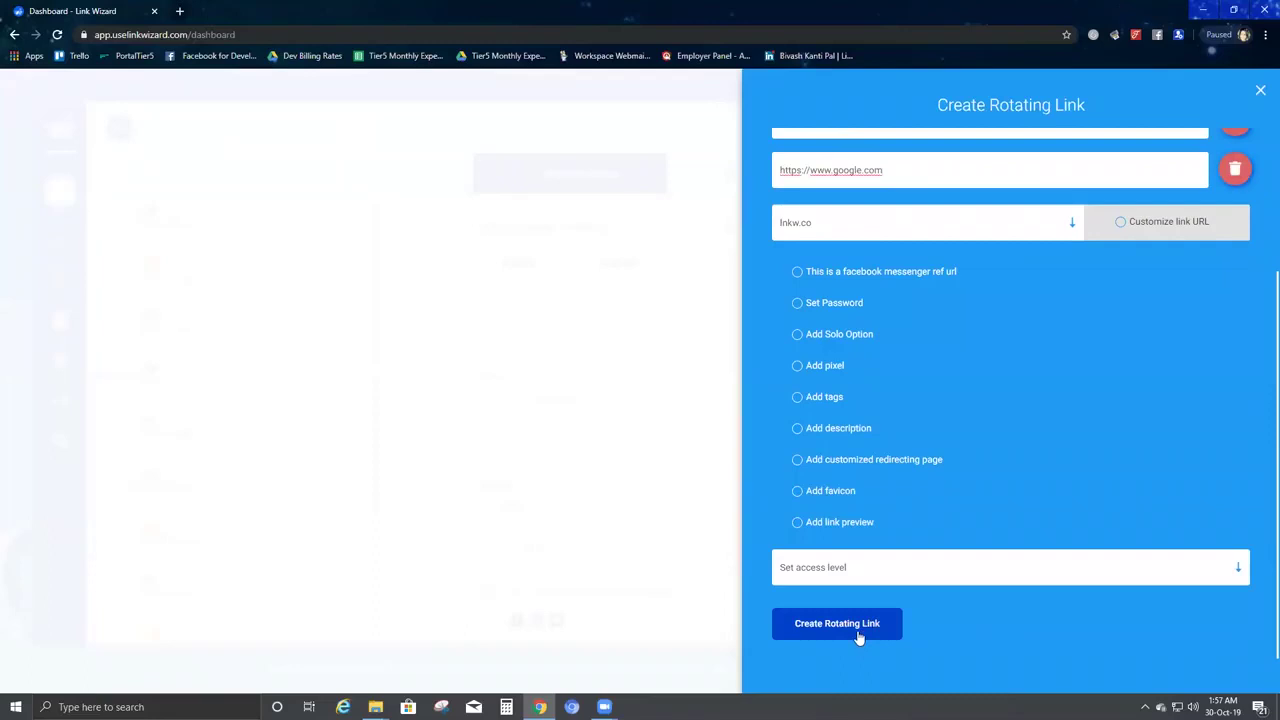
pyautogui.scroll(3, 1010, 446)
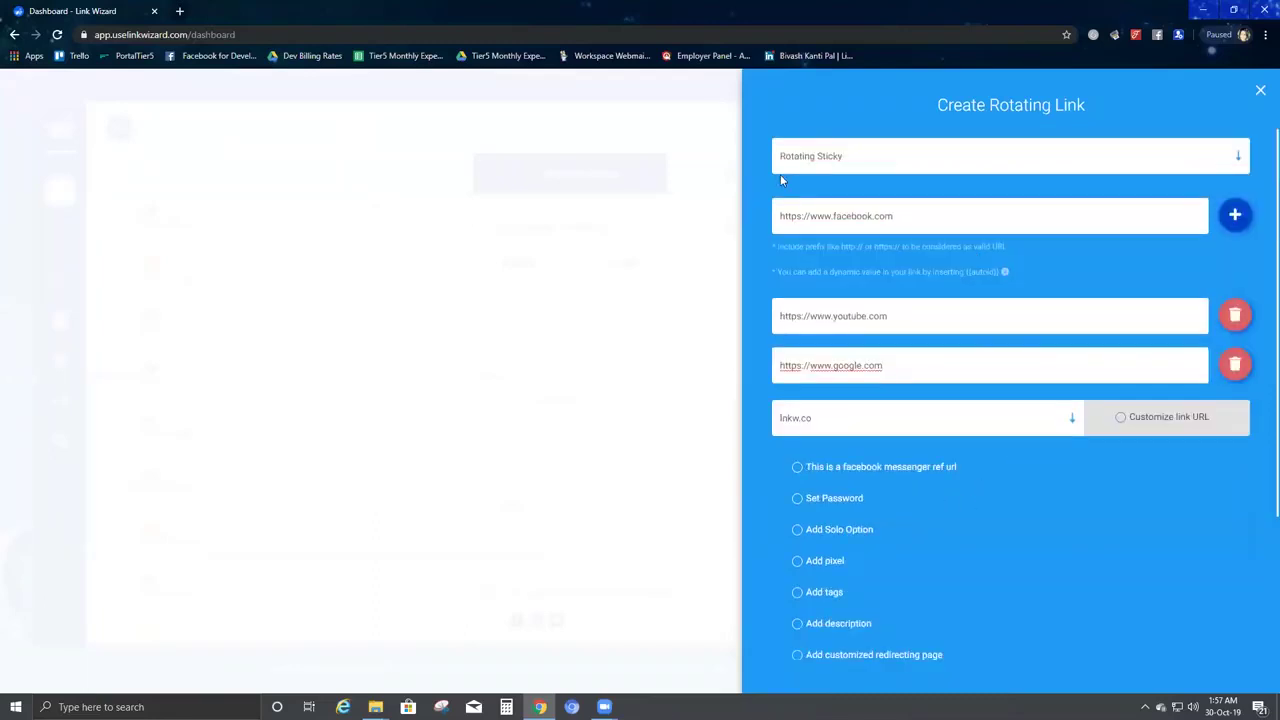
pyautogui.scroll(-3, 972, 633)
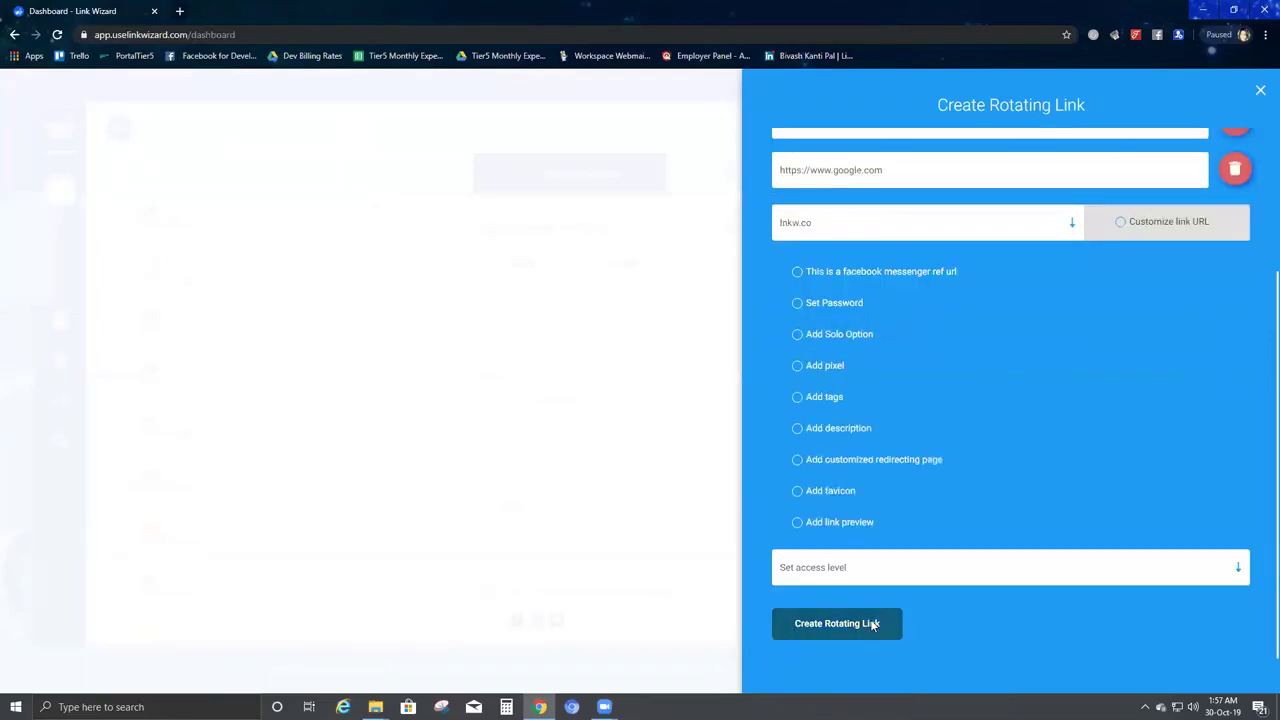
pyautogui.click(873, 625)
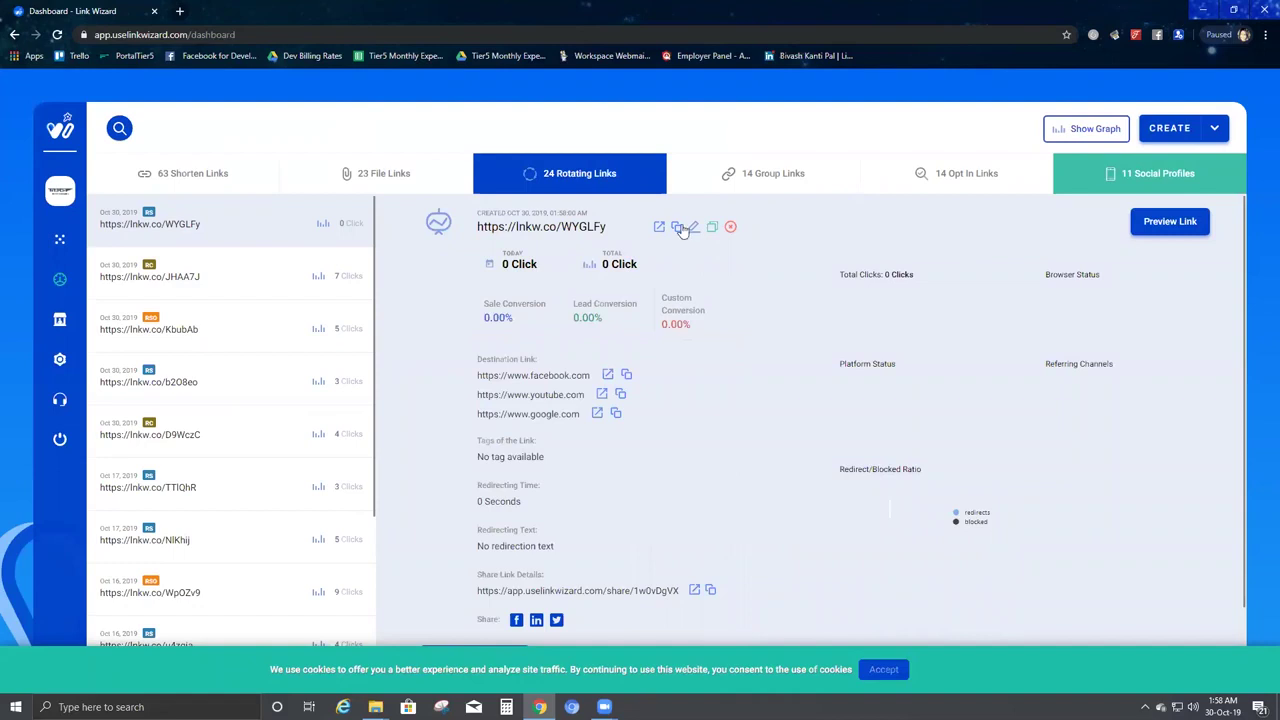
pyautogui.click(343, 707)
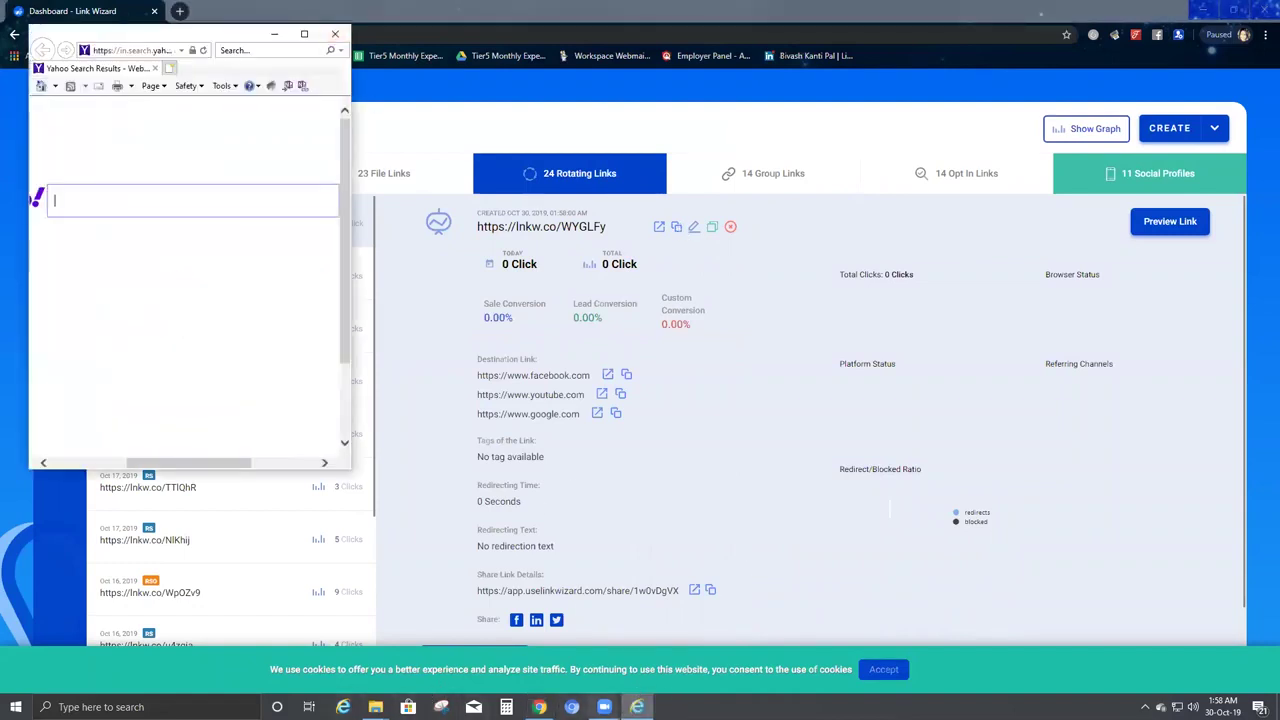
pyautogui.click(572, 707)
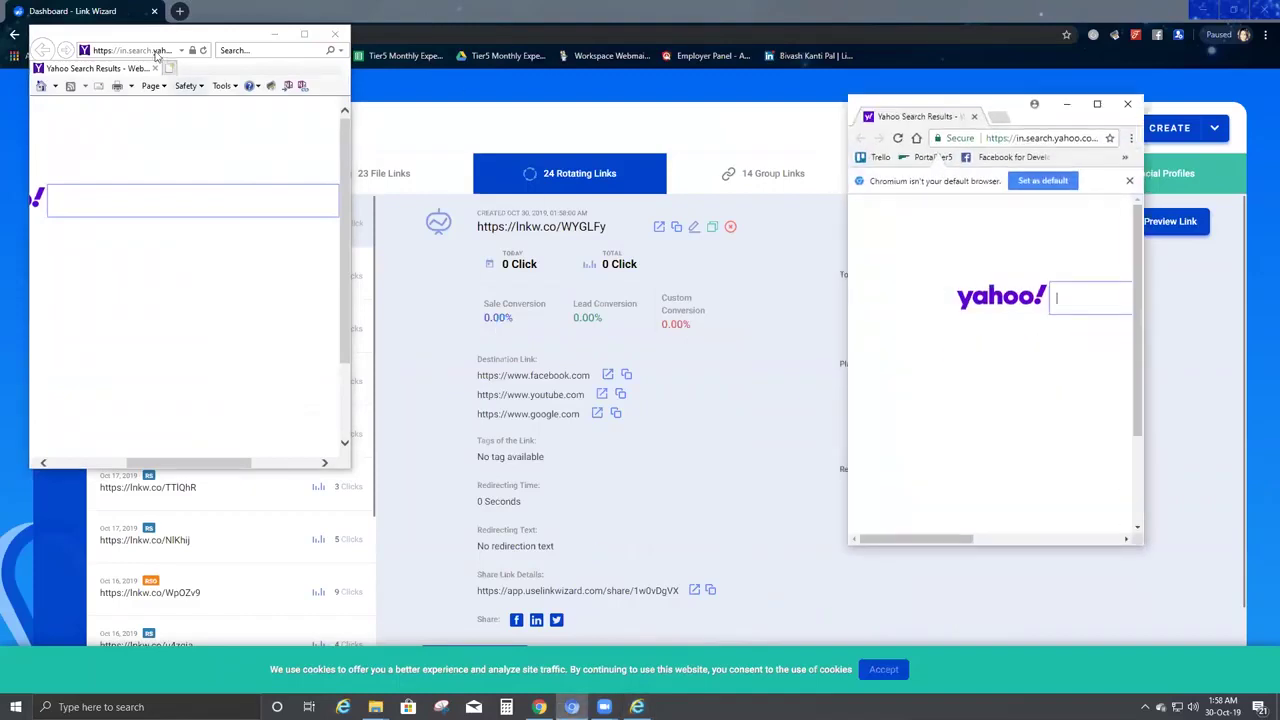
pyautogui.click(152, 50)
pyautogui.write('https://lnkw.co/WYGLFy')
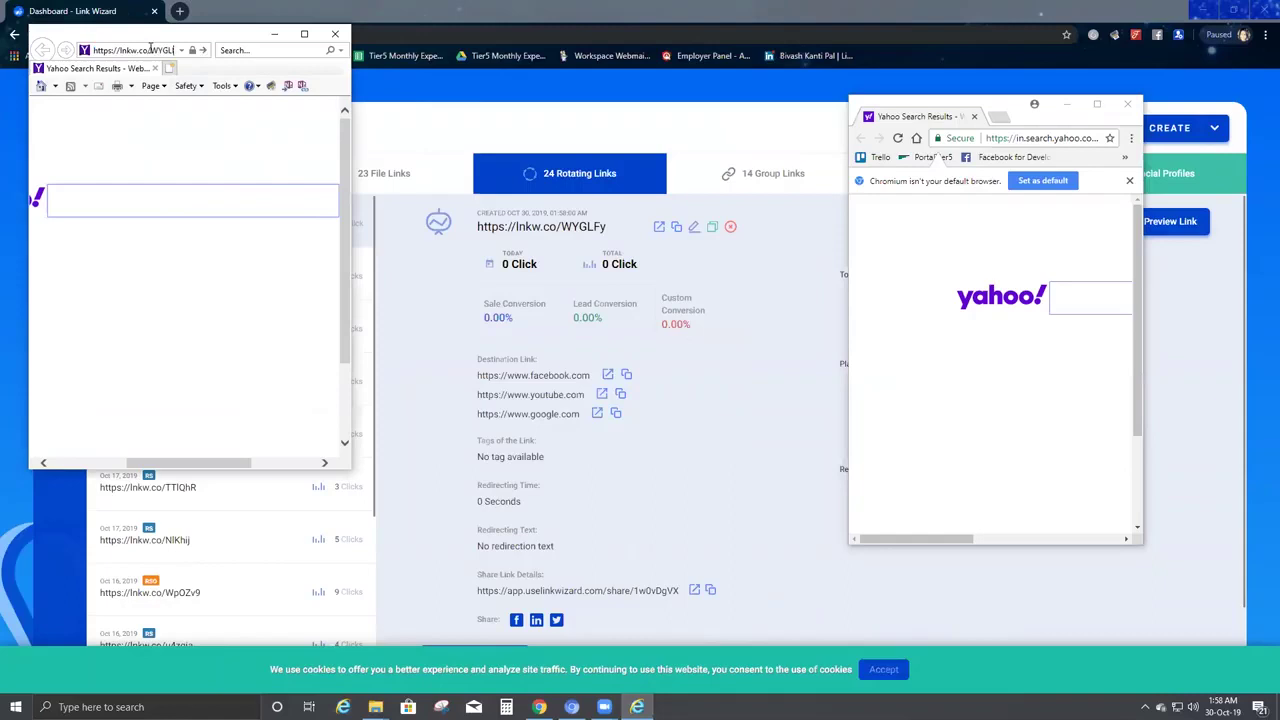
pyautogui.press('Return')
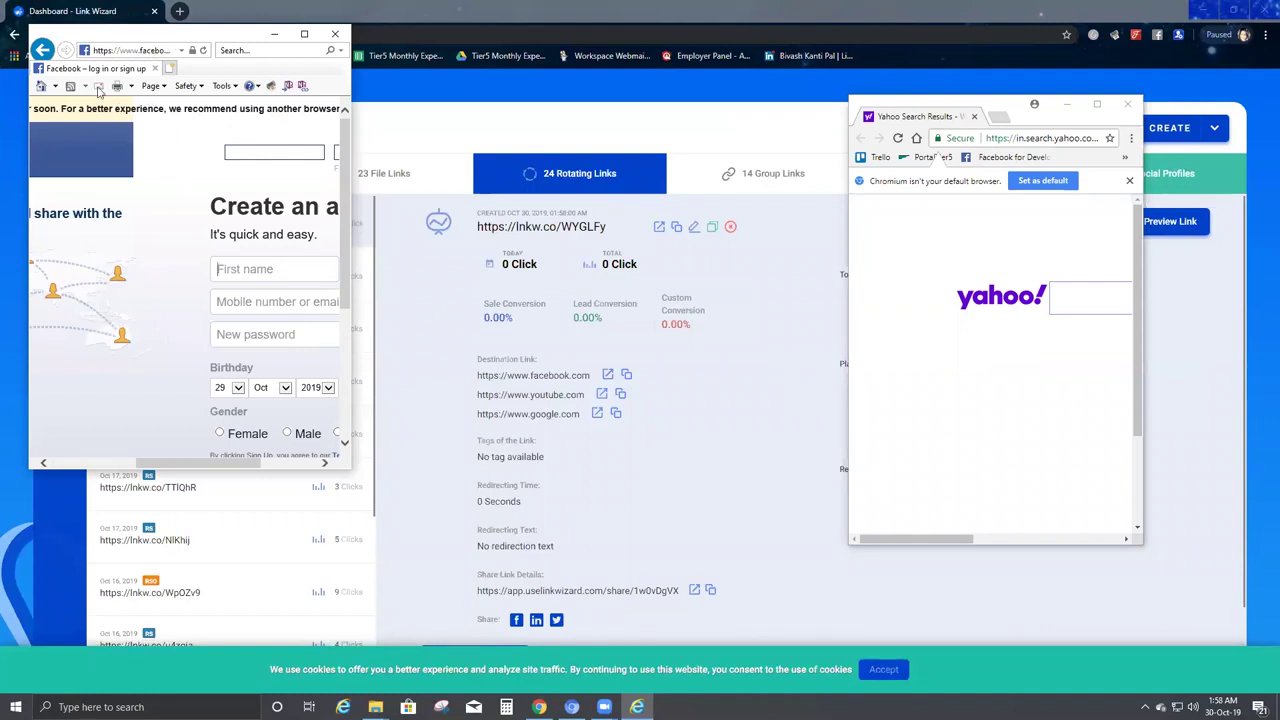
pyautogui.click(1018, 139)
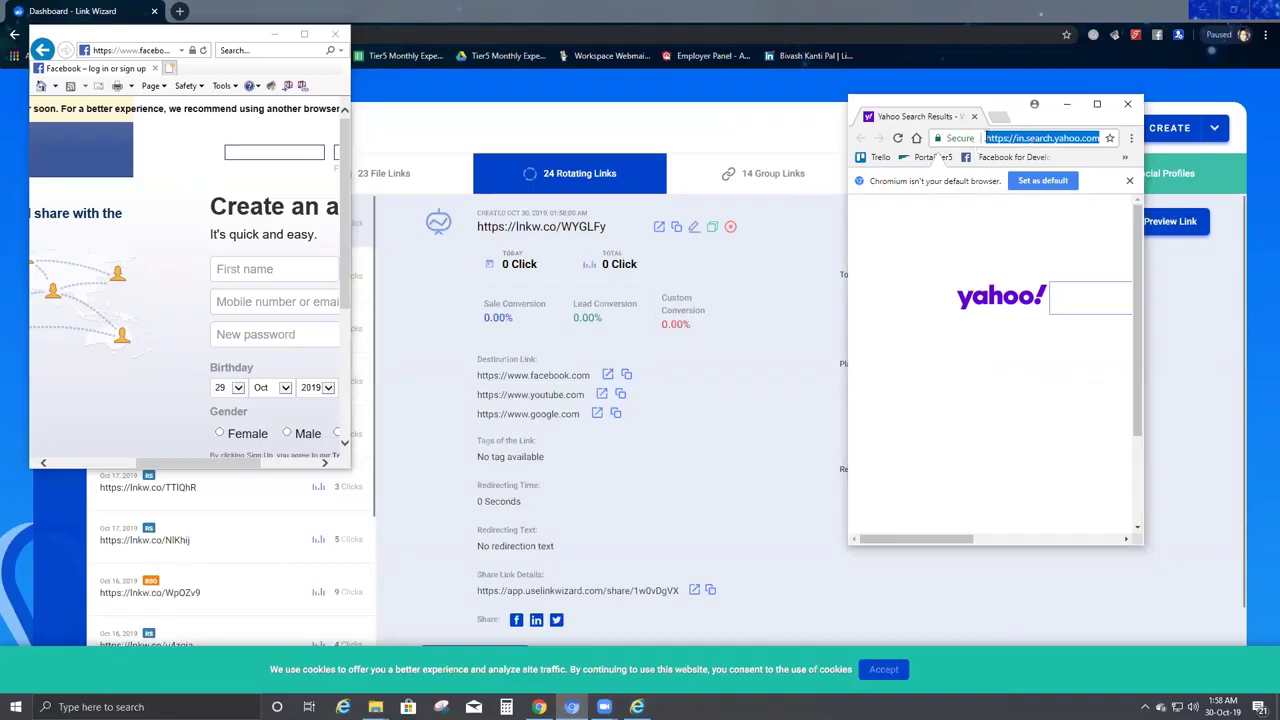
pyautogui.write('https://lnkw.co/WYGLFy')
pyautogui.press('Return')
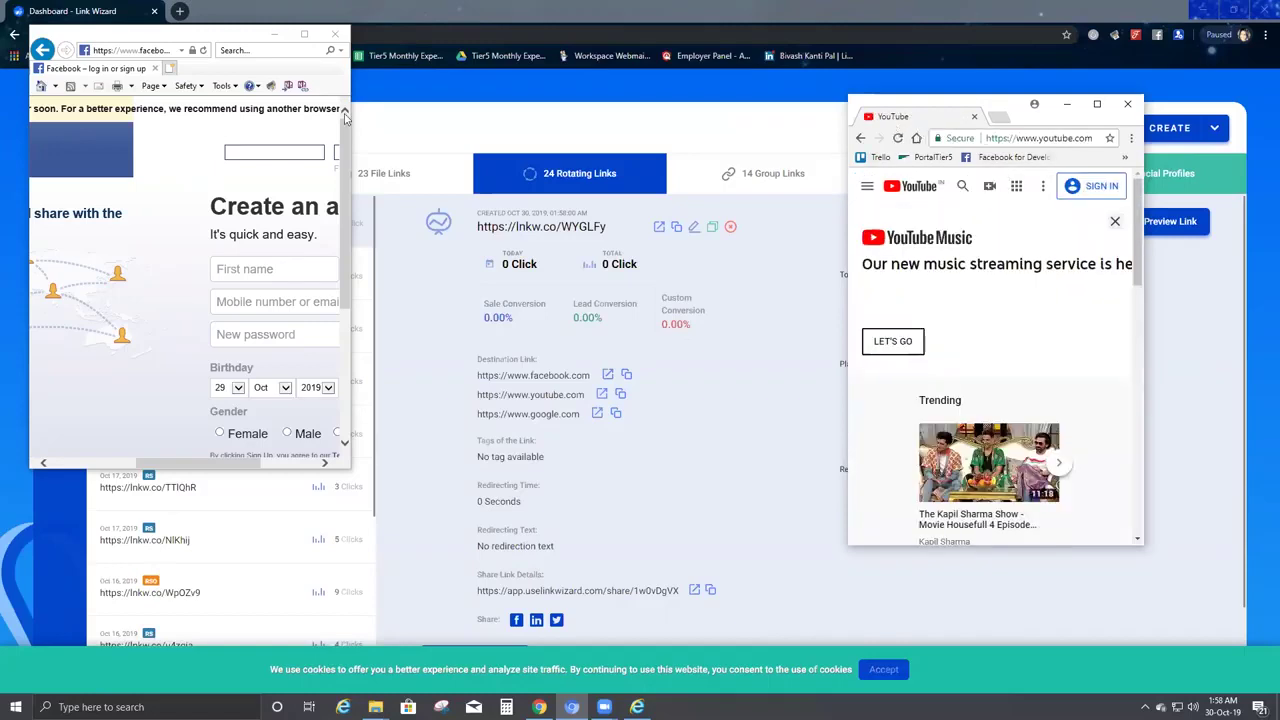
pyautogui.click(170, 68)
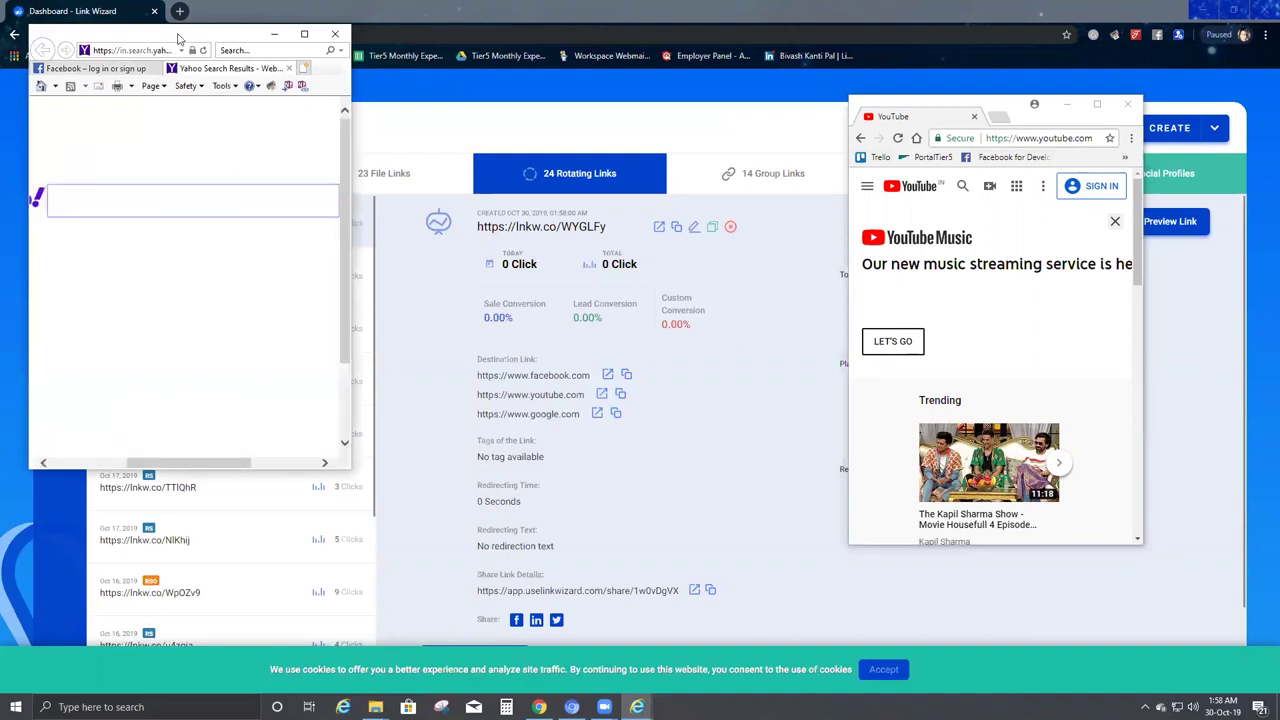
pyautogui.click(169, 49)
pyautogui.write('https://lnkw.co/WYGLFy')
pyautogui.press('Return')
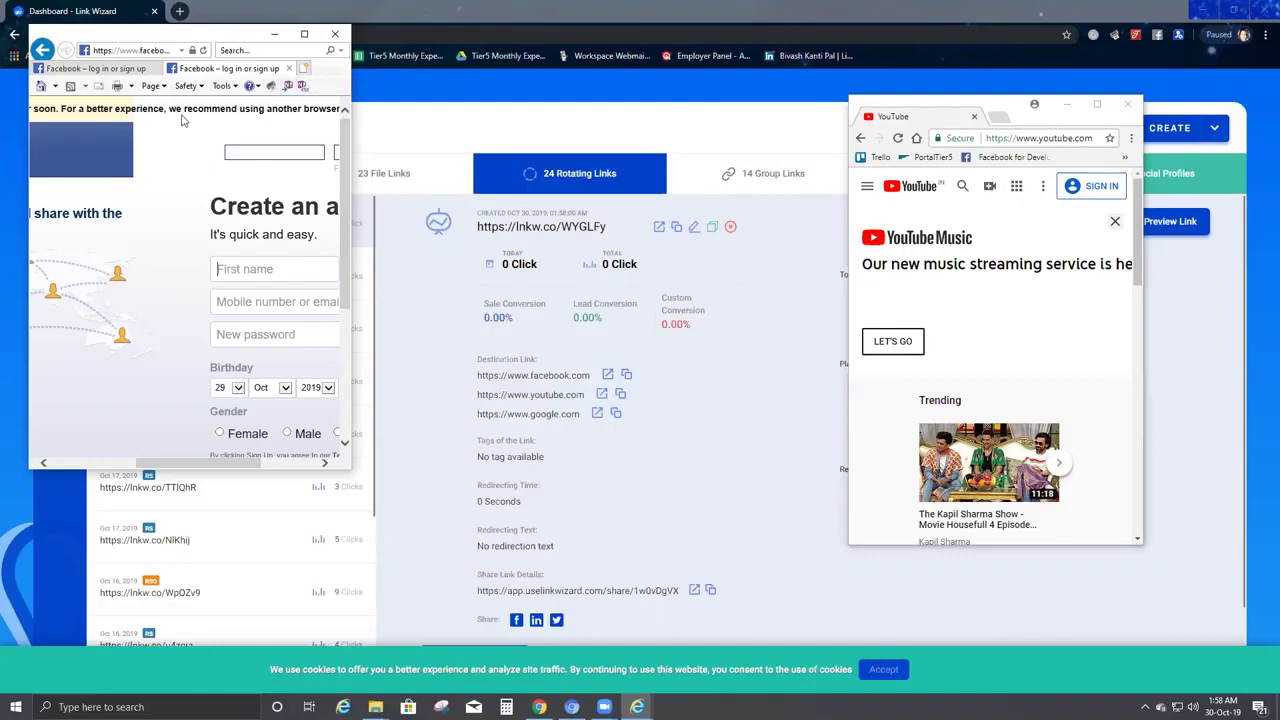
pyautogui.click(1002, 121)
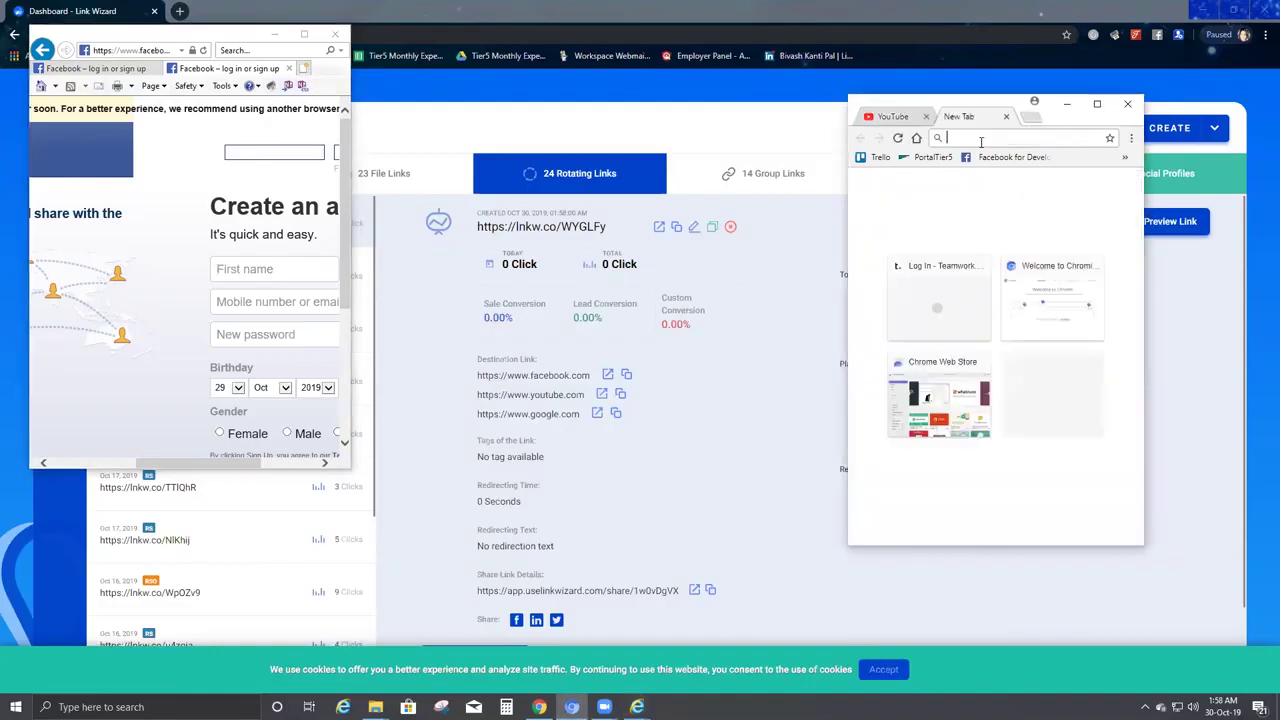
pyautogui.write('https://lnkw.co/WYGLFy')
pyautogui.press('Return')
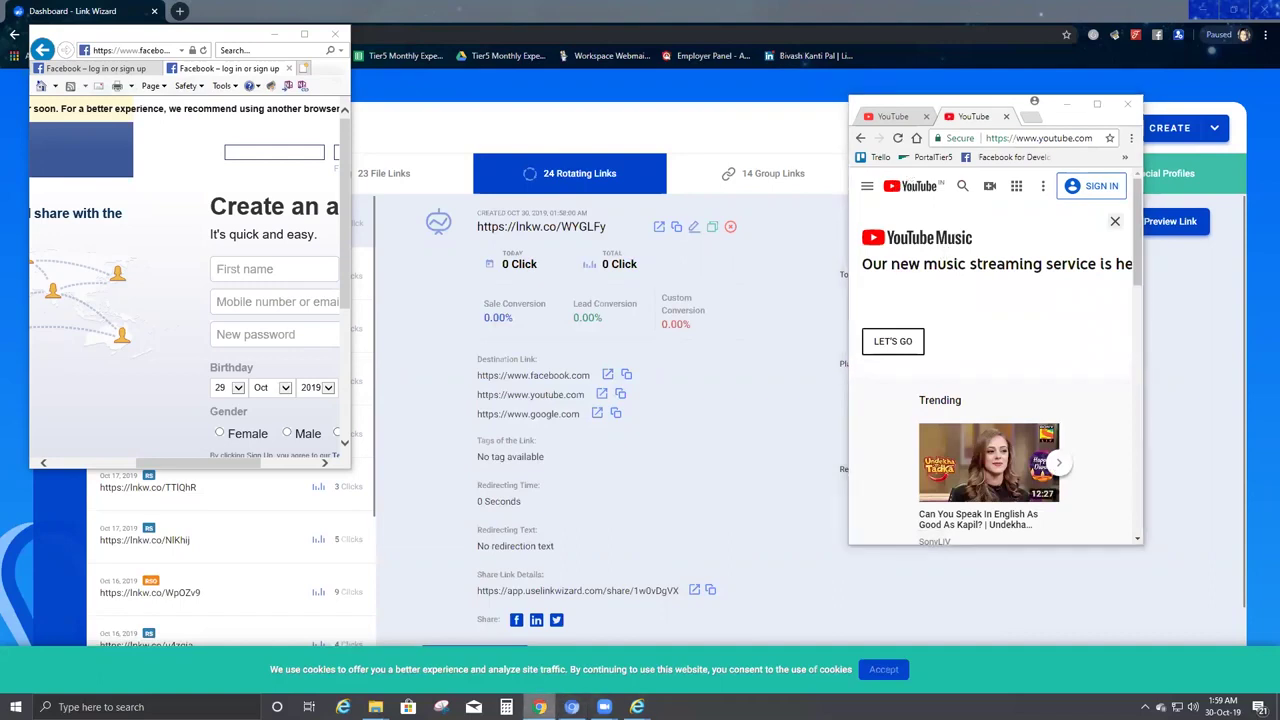
# Step: Open a new Google Chrome window, shrink it and place it between the Internet Explorer and Chromium windows
pyautogui.rightClick(539, 707)
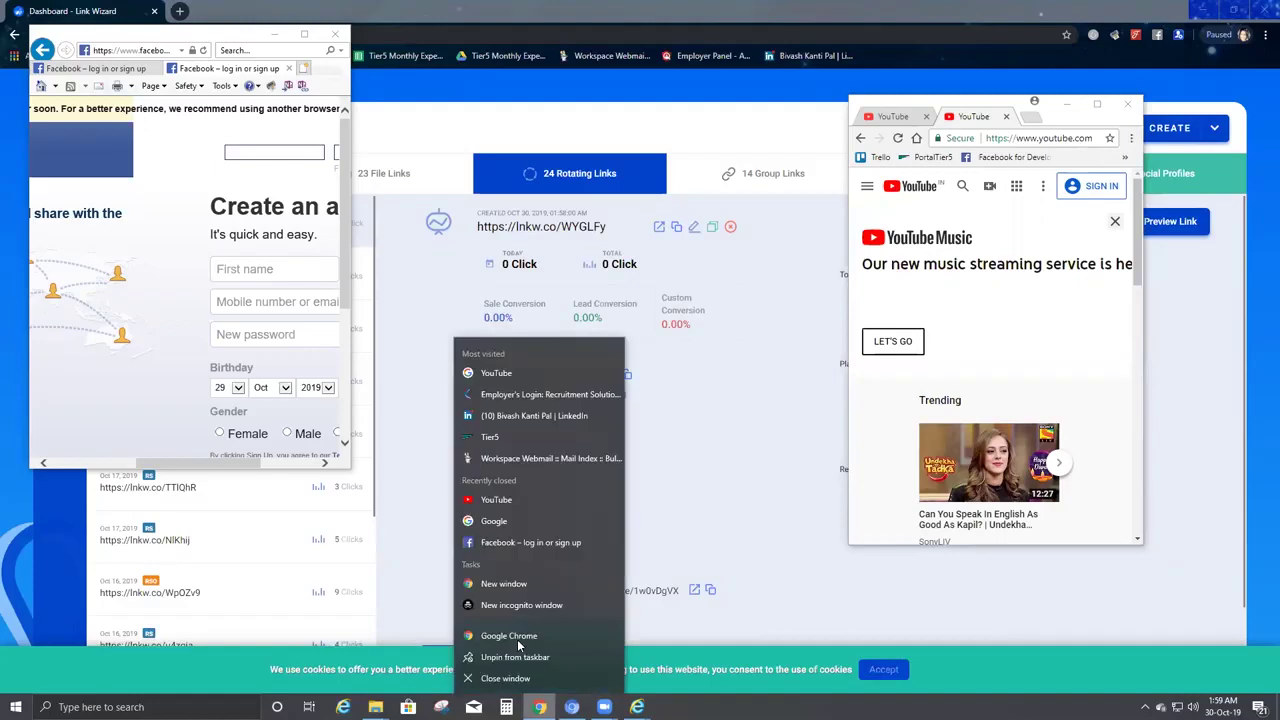
pyautogui.click(504, 583)
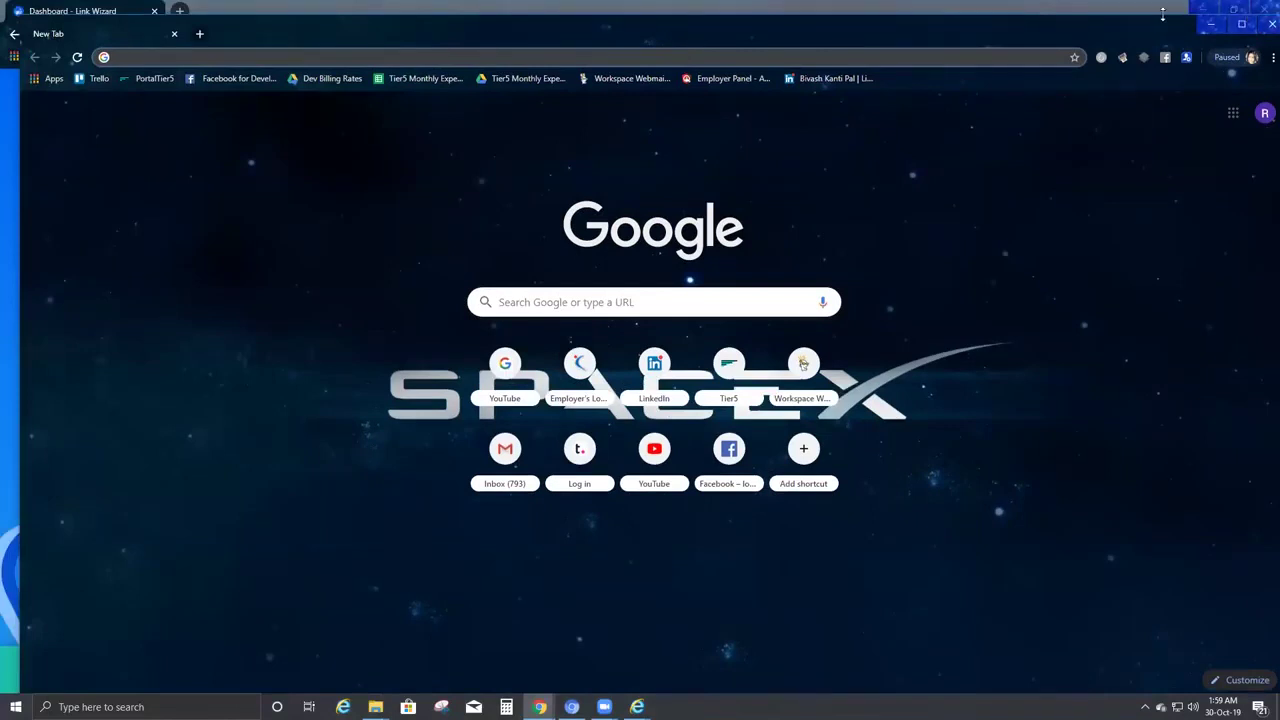
pyautogui.moveTo(1163, 15); pyautogui.dragTo(1106, 258)
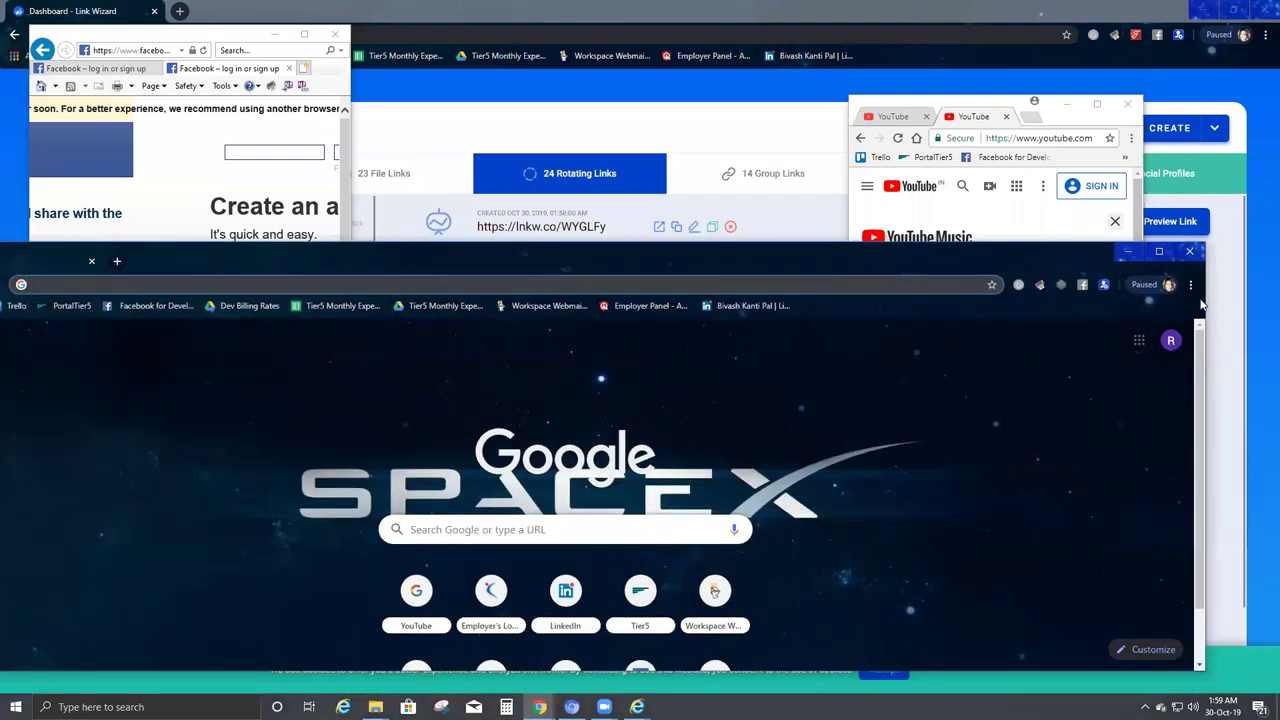
pyautogui.moveTo(1206, 298); pyautogui.dragTo(265, 311)
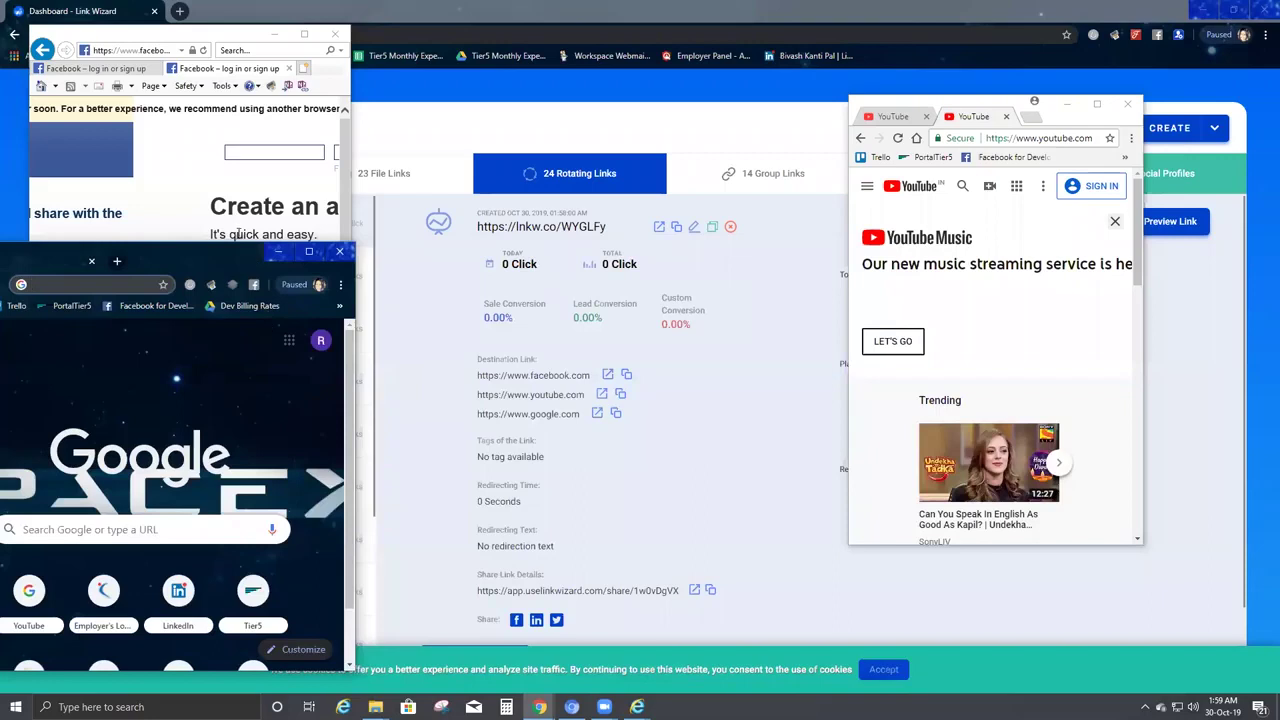
pyautogui.moveTo(240, 252); pyautogui.dragTo(705, 105)
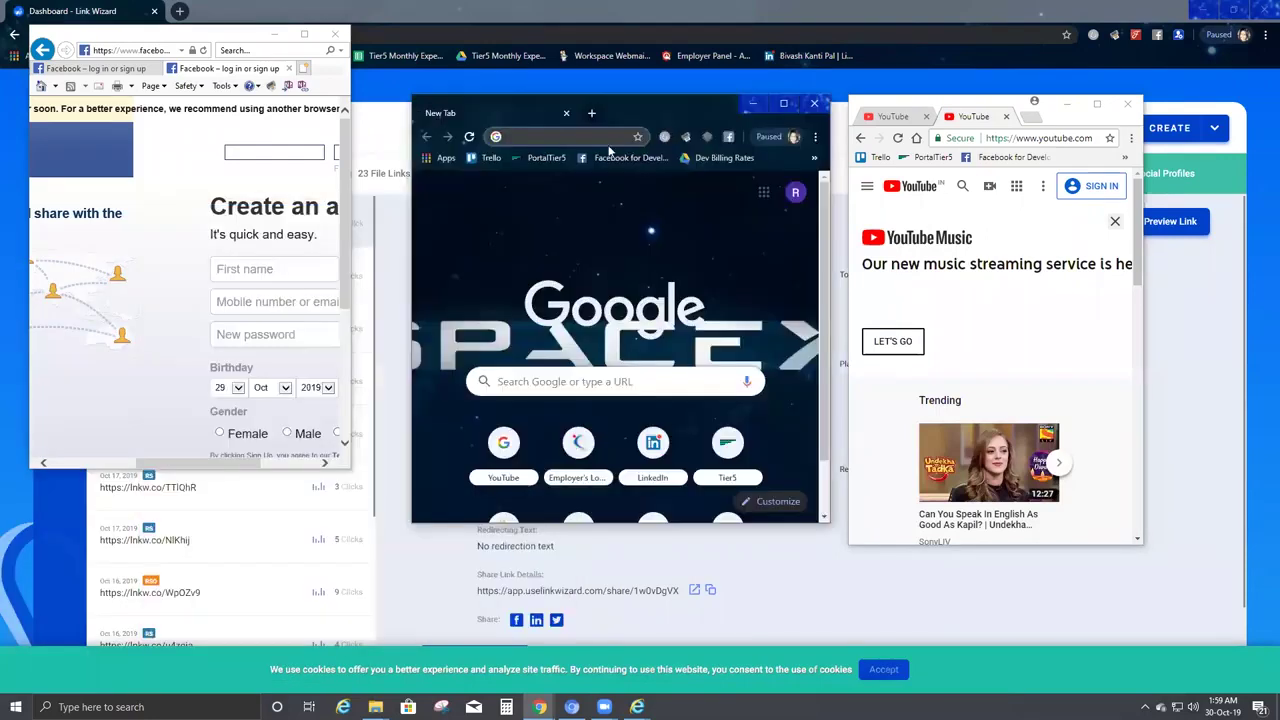
pyautogui.write('https://lnkw.co/WYGLFy')
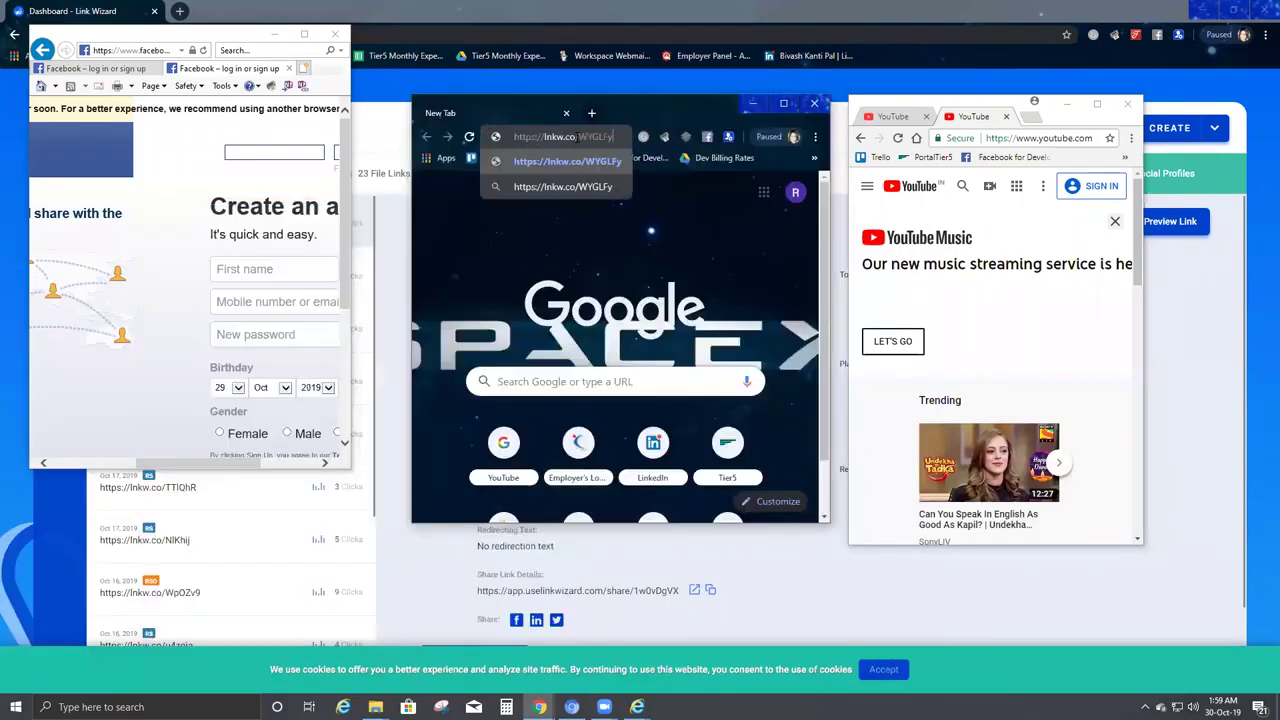
pyautogui.press('Return')
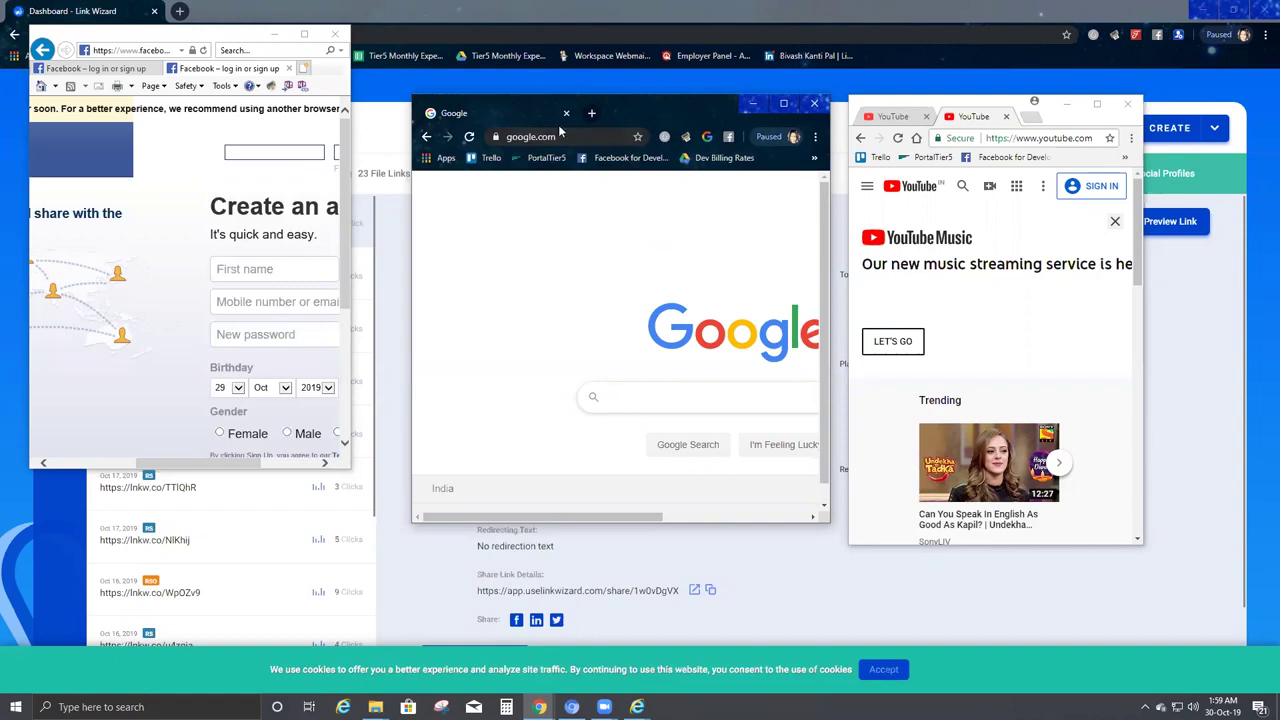
pyautogui.click(593, 117)
pyautogui.write('lnkw.co/WYGLFy')
pyautogui.press('Return')
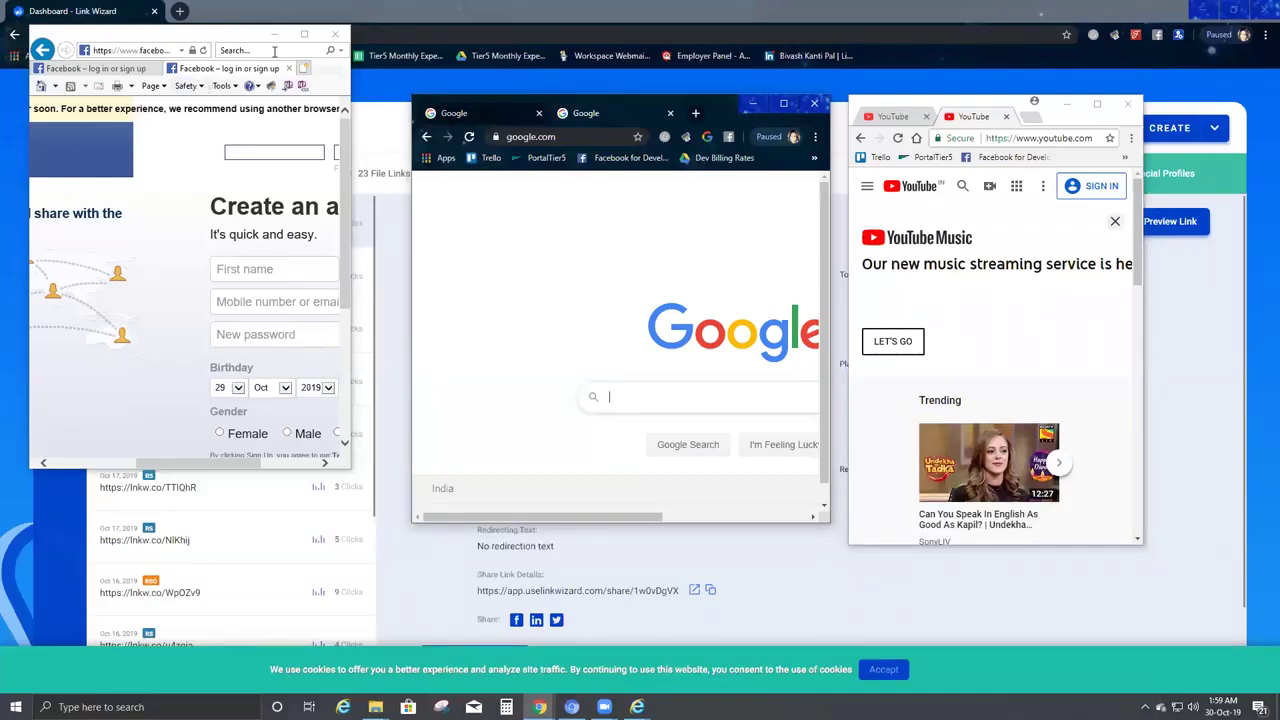
pyautogui.click(303, 68)
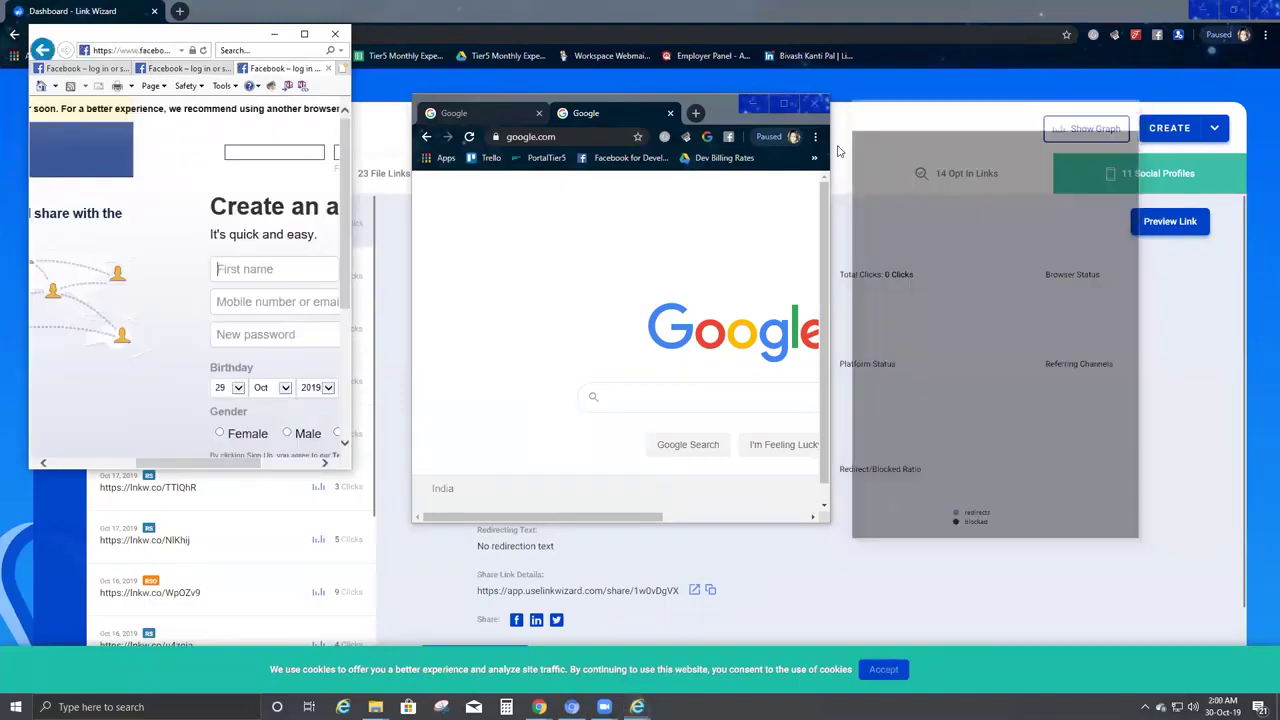
# Step: Close both tabs of the small Chrome window and close Internet Explorer with all its tabs
pyautogui.click(670, 113)
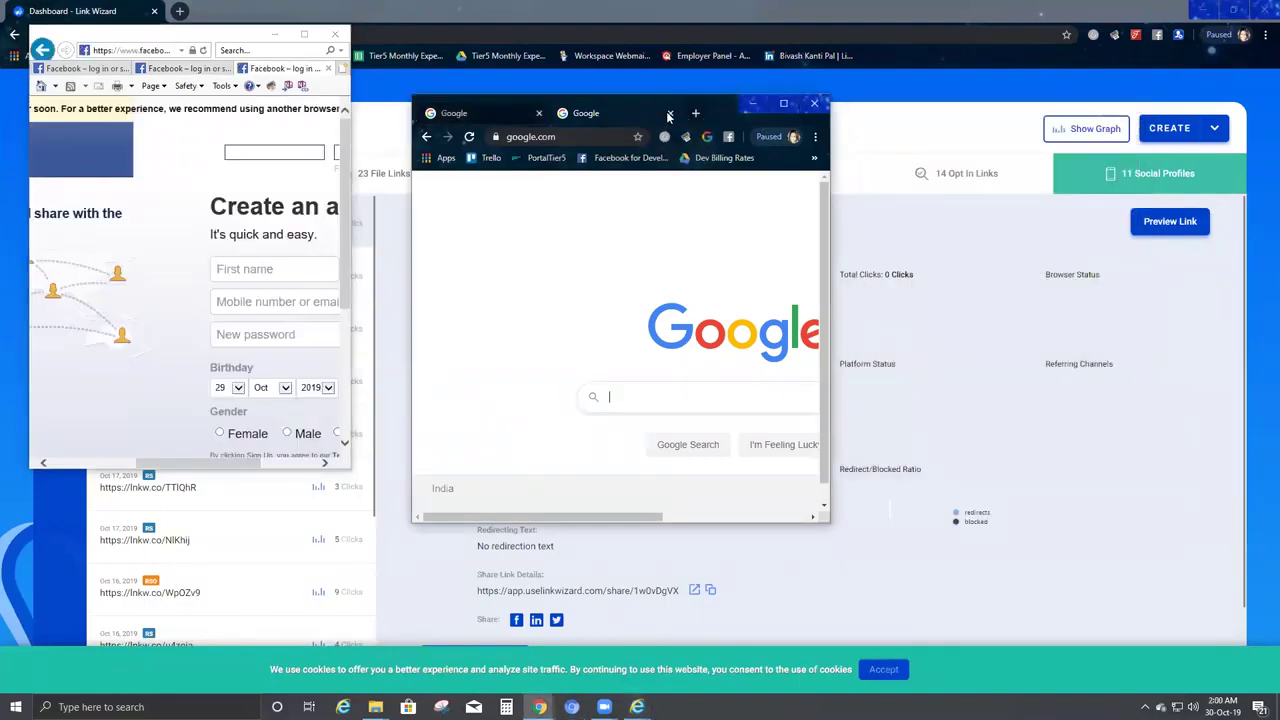
pyautogui.click(538, 113)
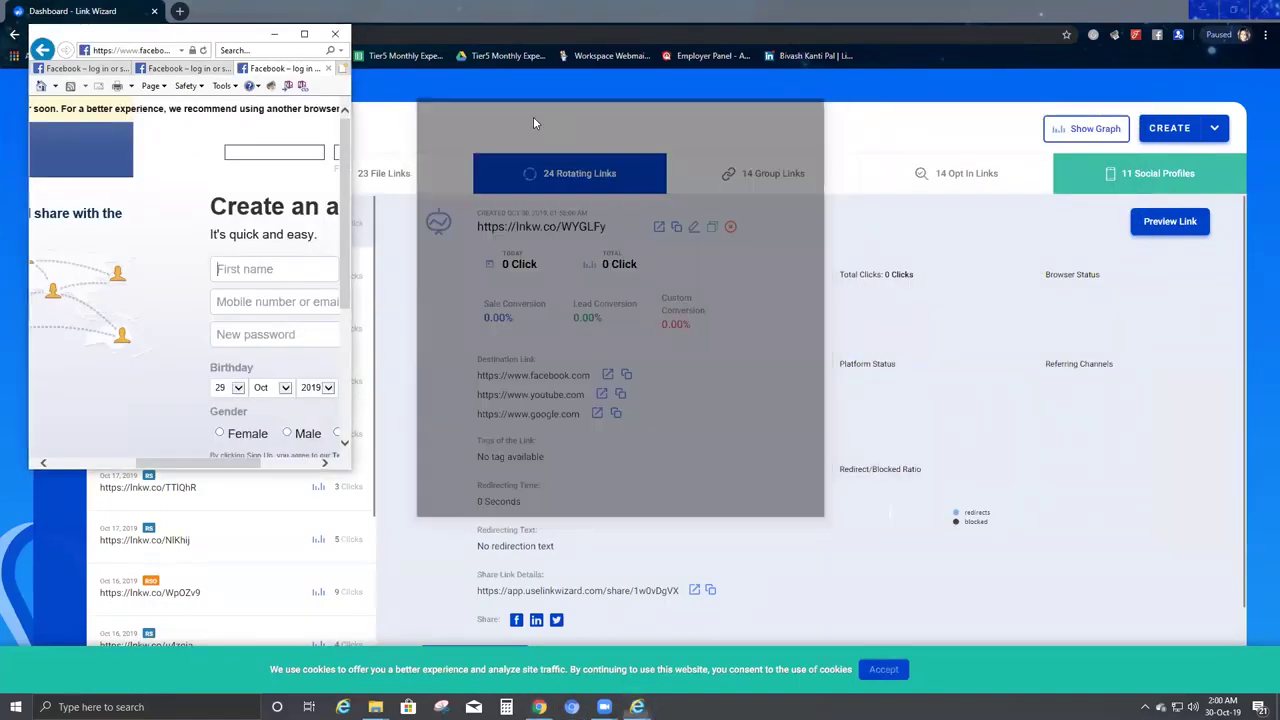
pyautogui.click(342, 40)
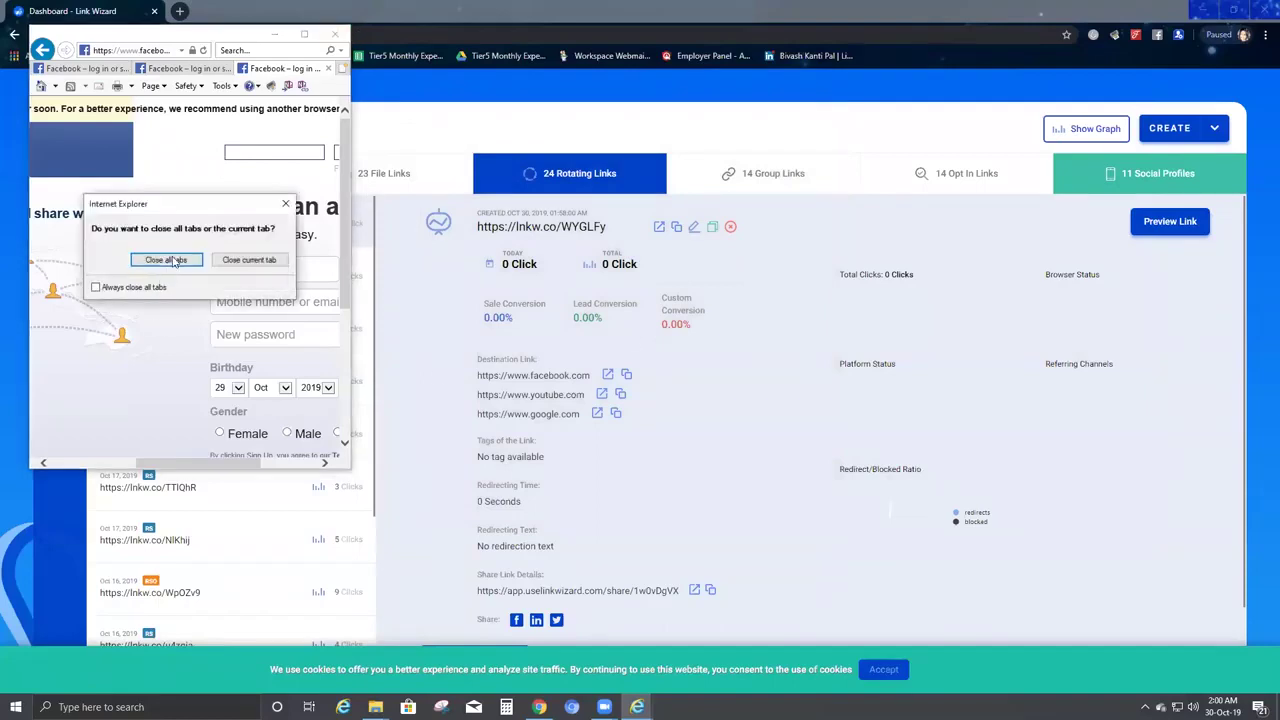
pyautogui.click(175, 260)
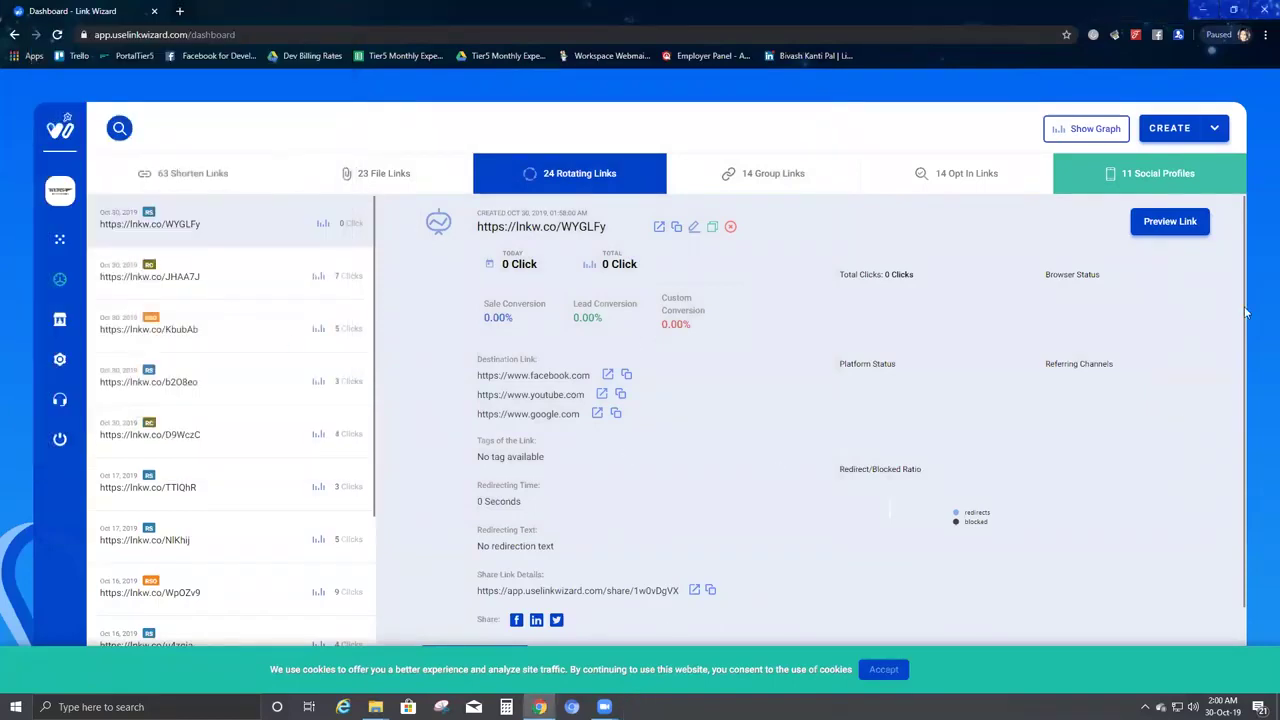
# Step: Start a new rotating link of type Rotating Sticky Overflow and add two more destination URL fields
pyautogui.click(1214, 130)
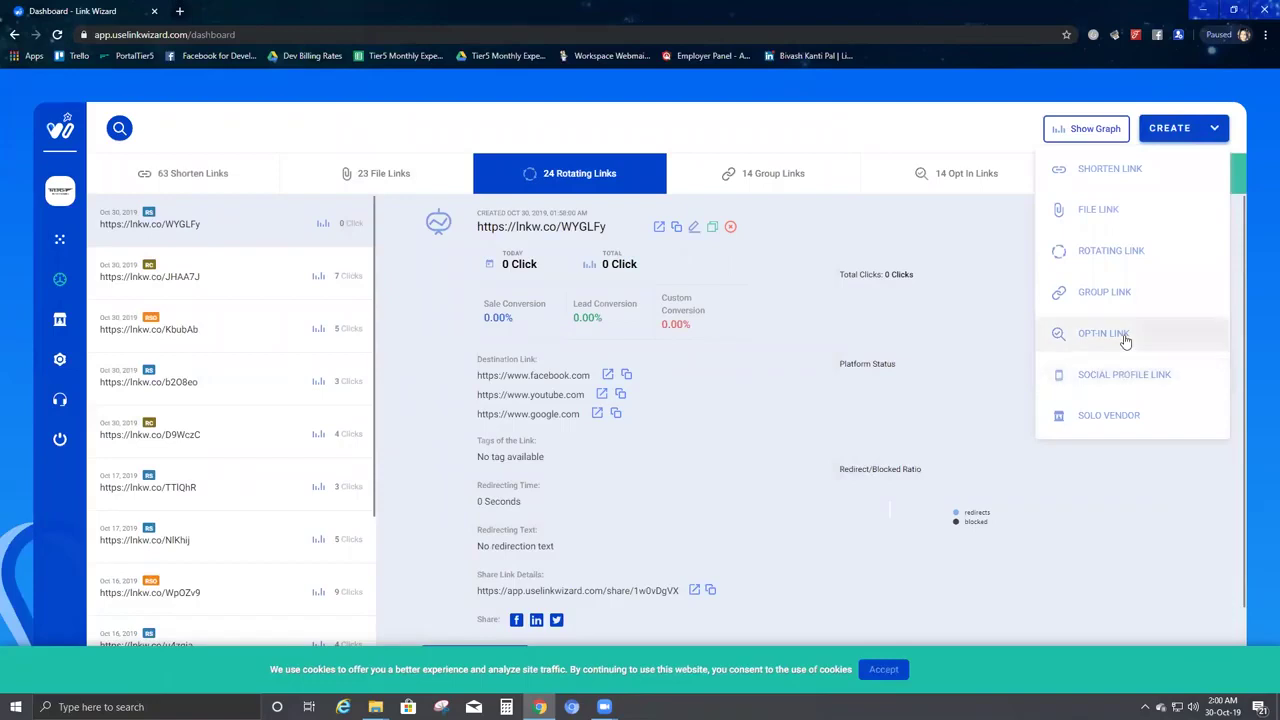
pyautogui.click(1112, 251)
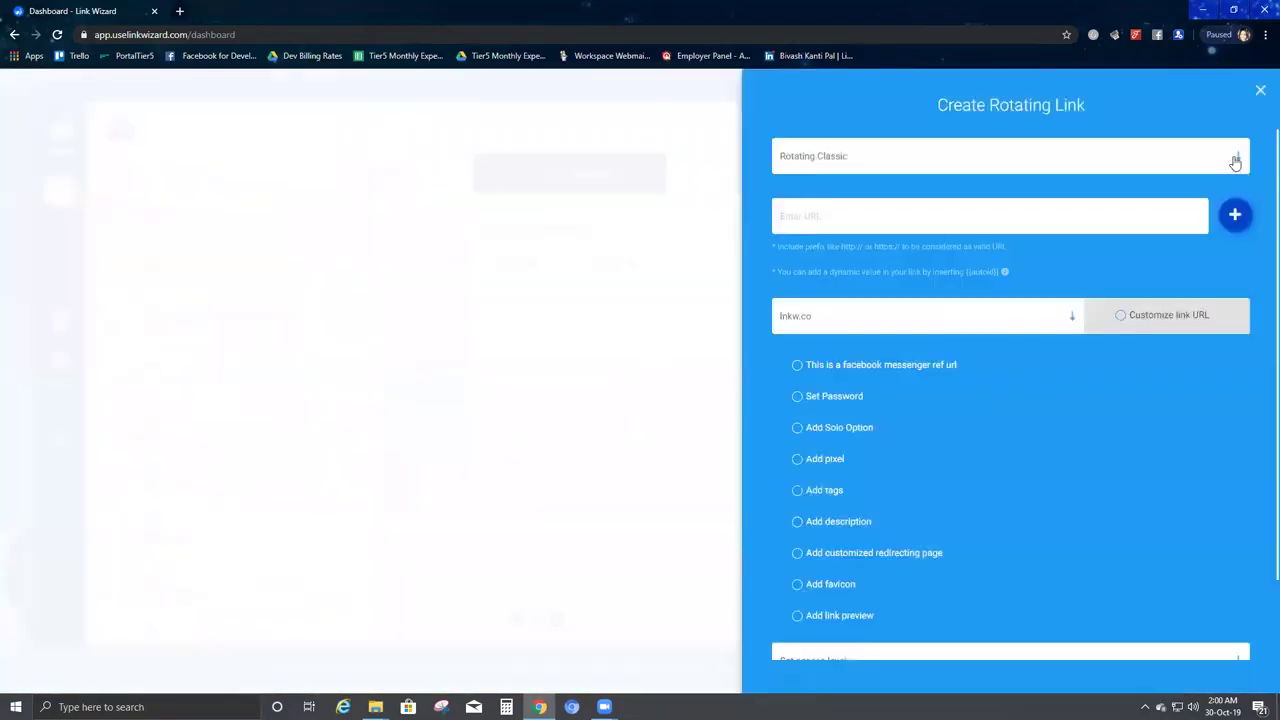
pyautogui.click(1237, 160)
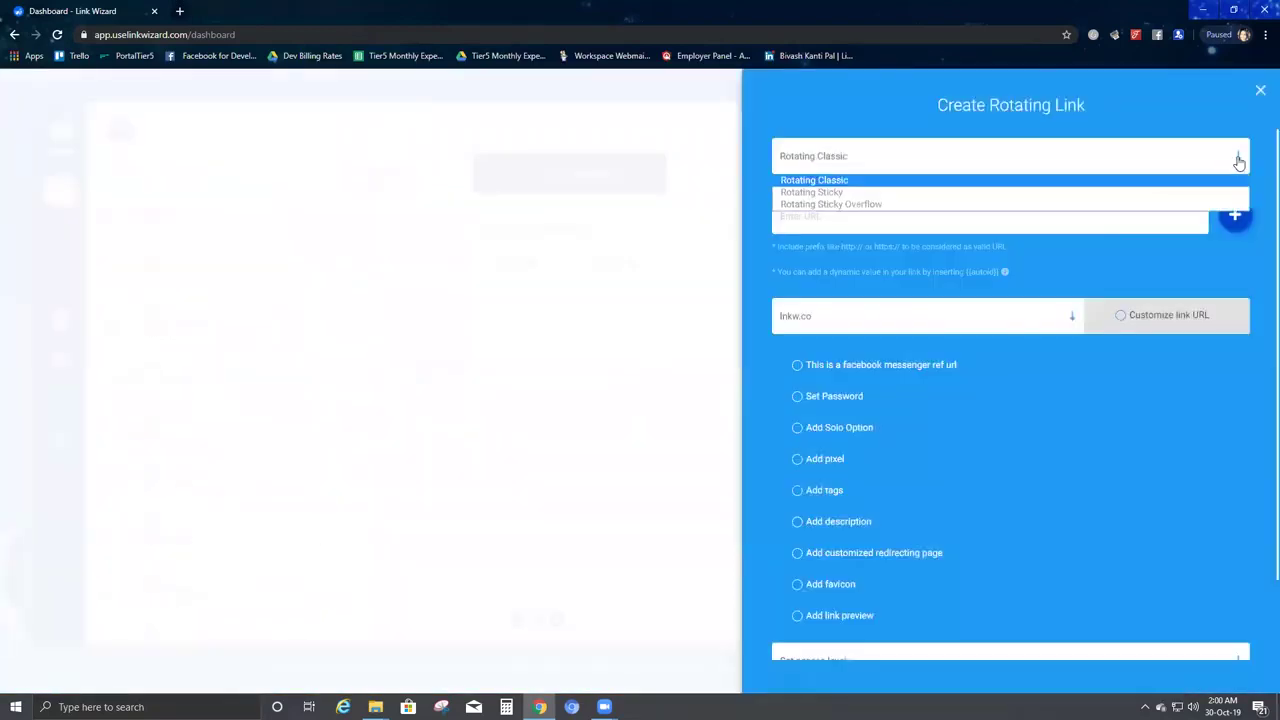
pyautogui.click(1021, 205)
pyautogui.click(1235, 215)
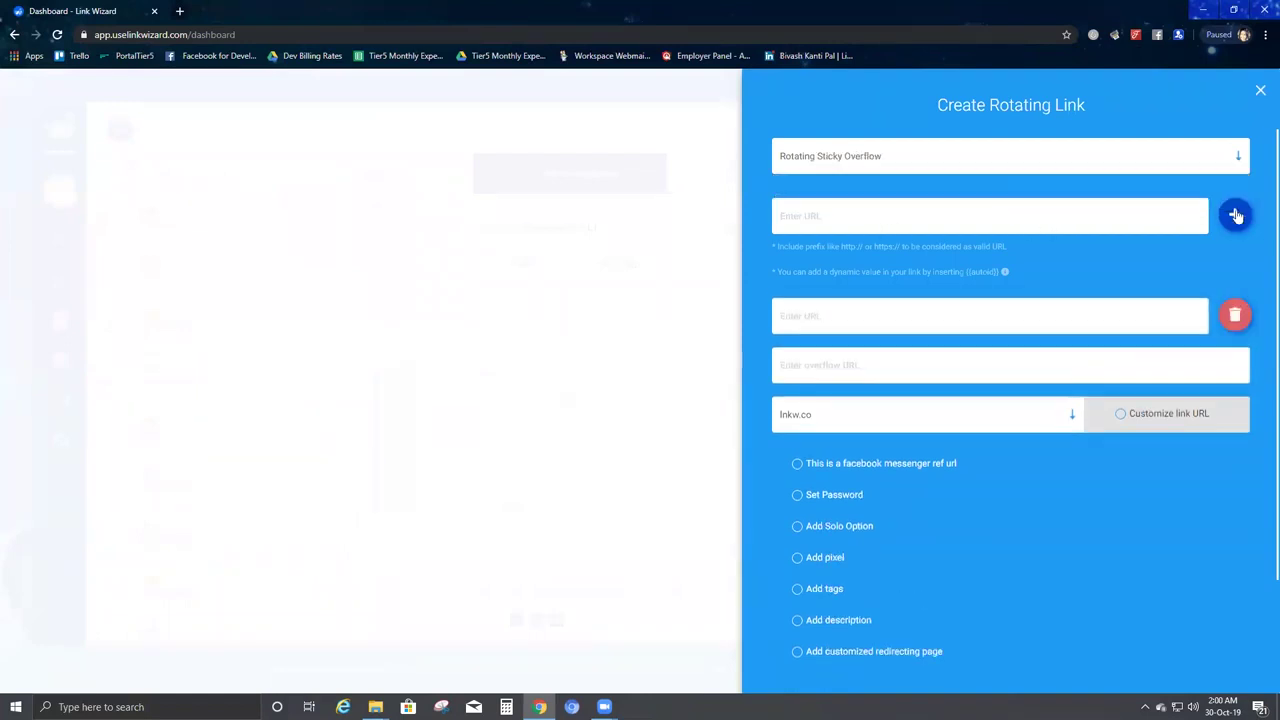
pyautogui.click(1235, 215)
pyautogui.write('https://www')
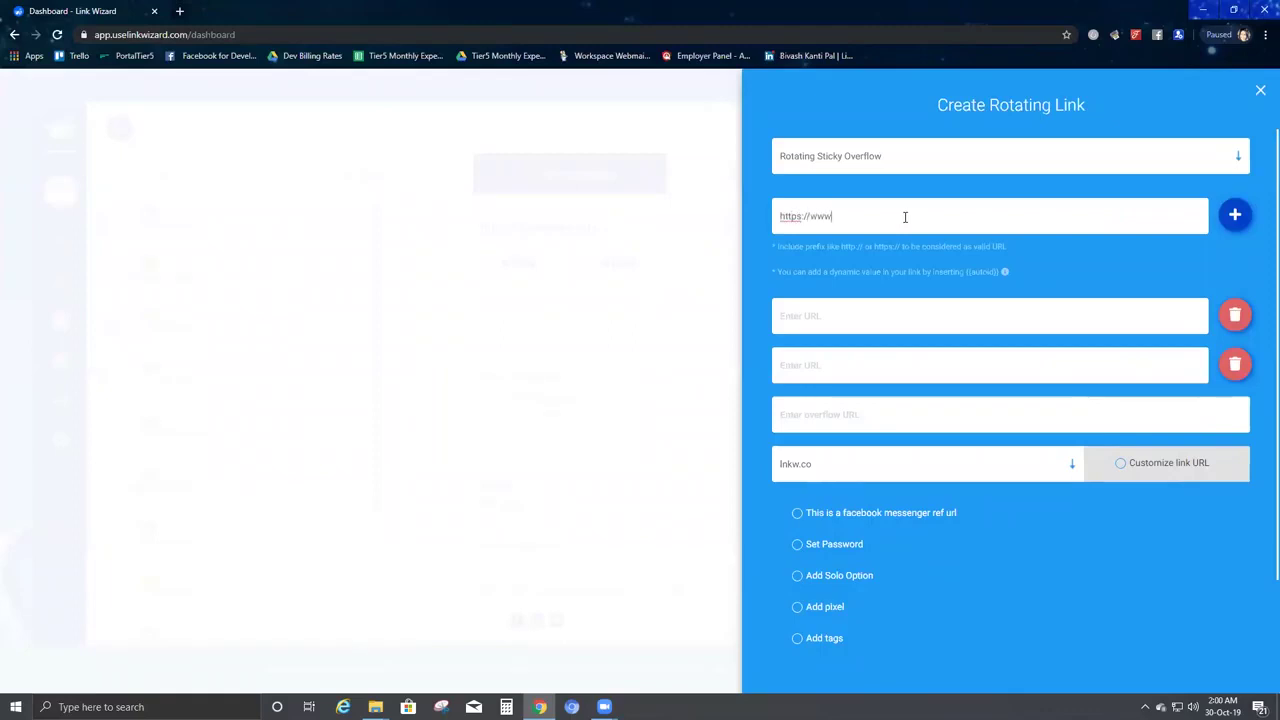
pyautogui.write('ook.com')
pyautogui.click(857, 317)
pyautogui.write('https://www.youtube.com')
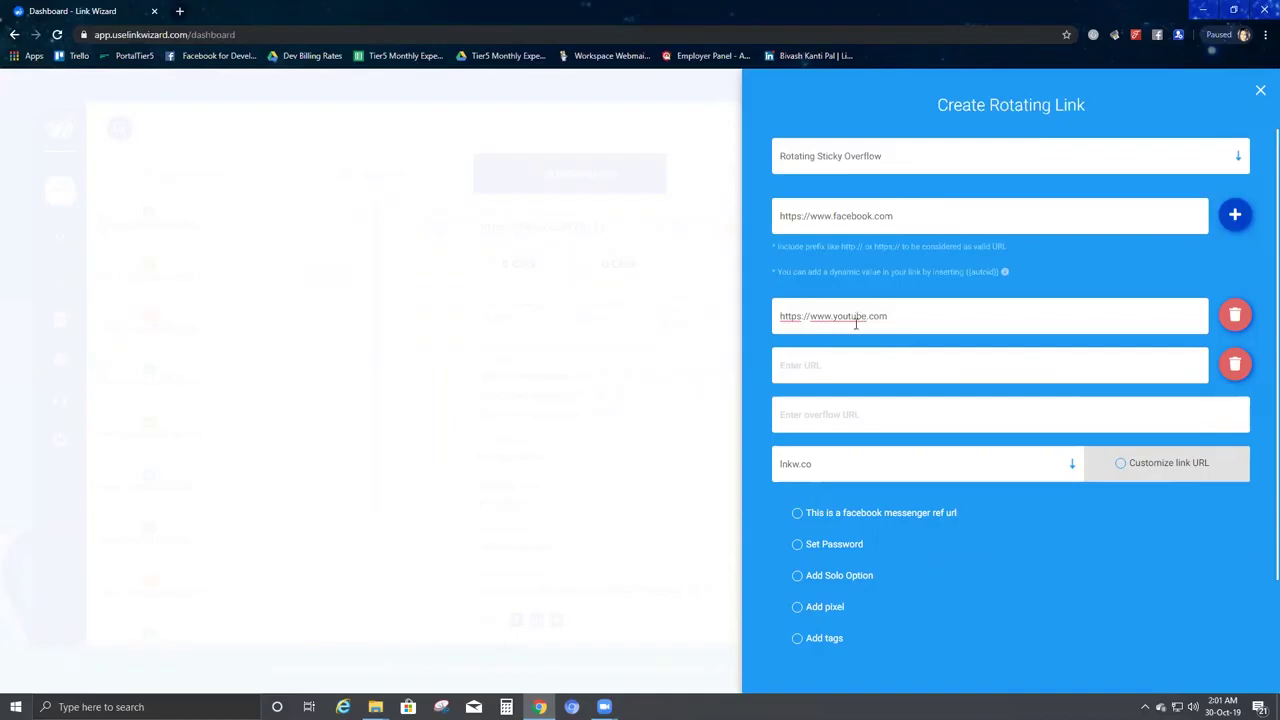
pyautogui.press('Tab')
pyautogui.write('https://www.google.com')
pyautogui.press('Tab')
pyautogui.write('https')
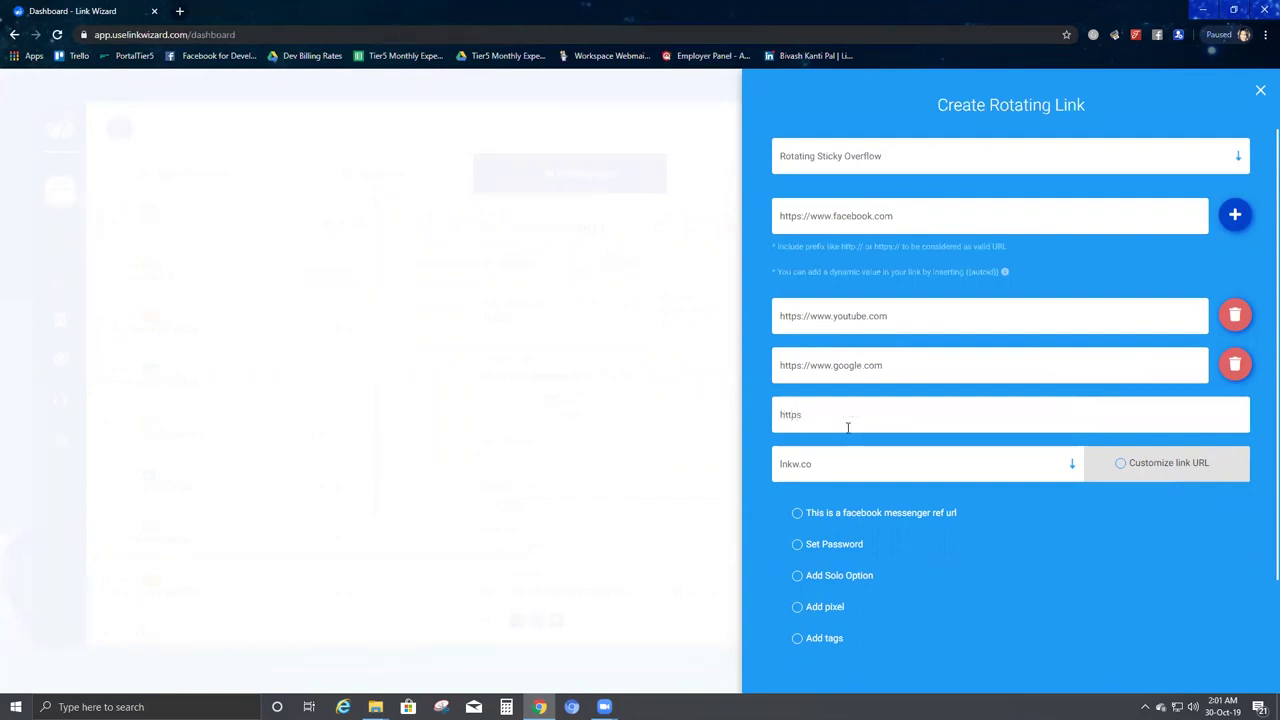
pyautogui.write('://www.linkedin.com')
pyautogui.click(977, 535)
pyautogui.scroll(-3, 977, 535)
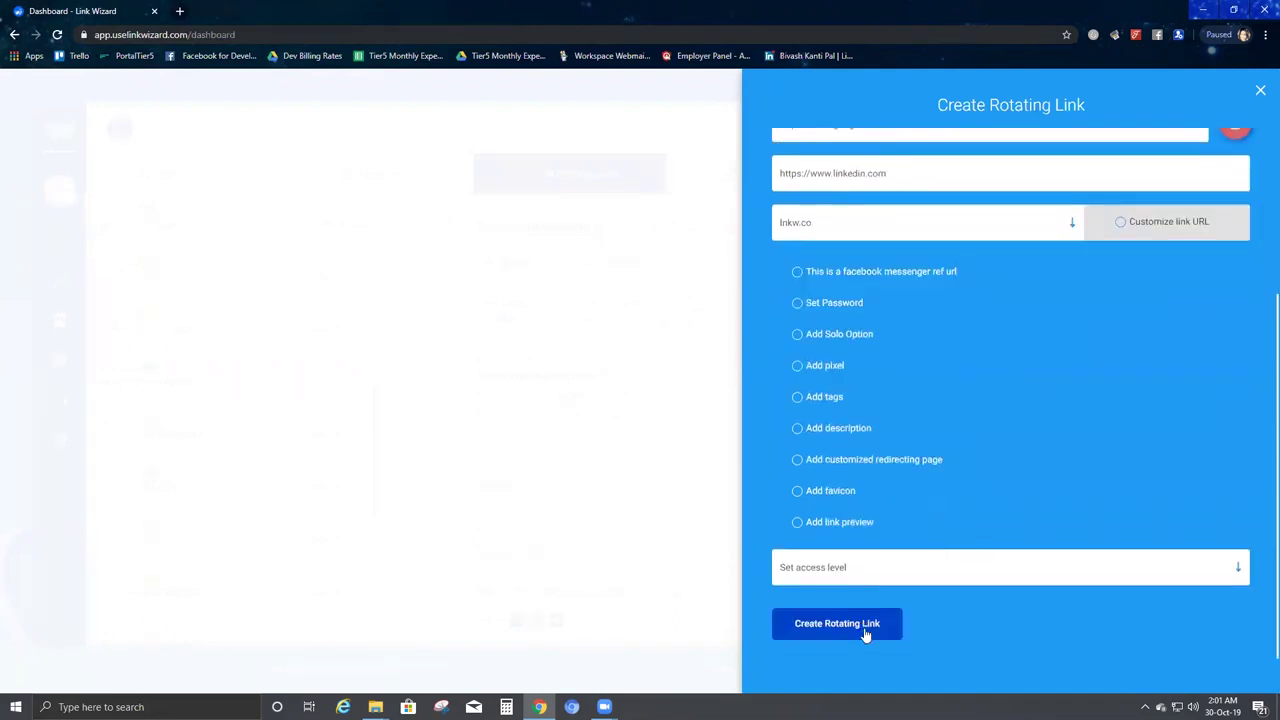
# Step: Create the Sticky Overflow rotating link with the entered URLs and open an Internet Explorer window
pyautogui.click(866, 634)
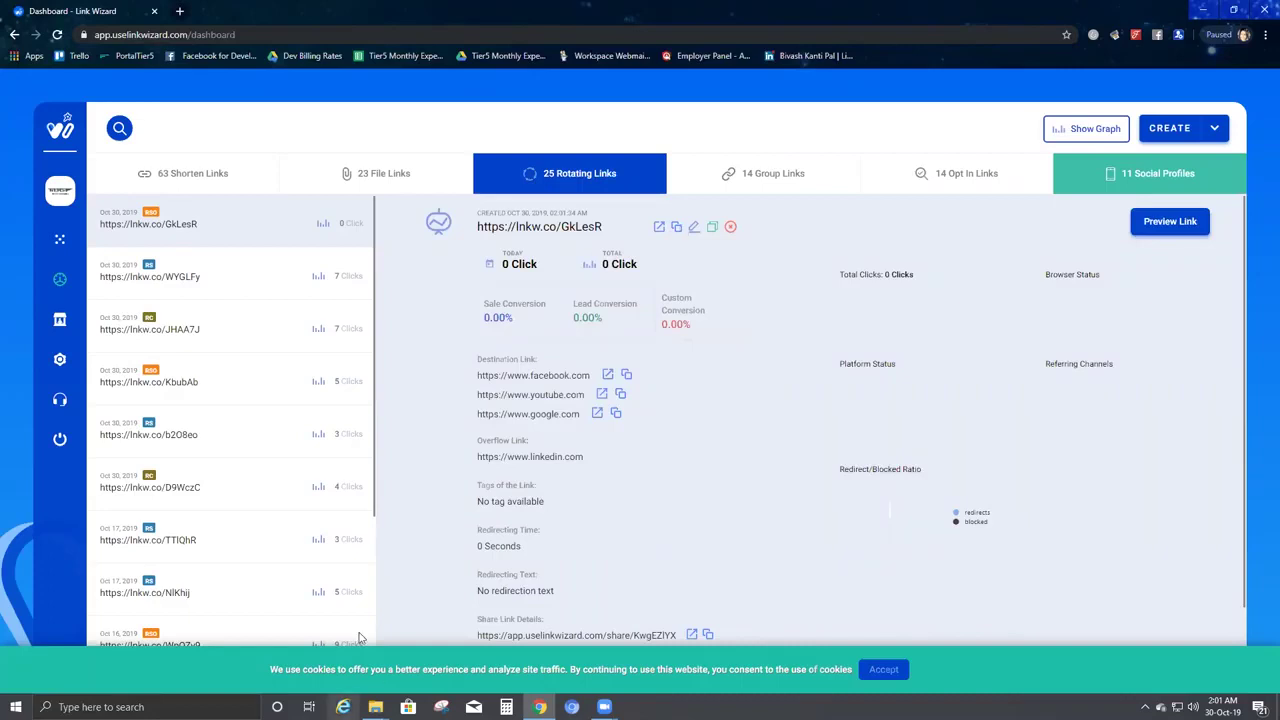
pyautogui.click(343, 707)
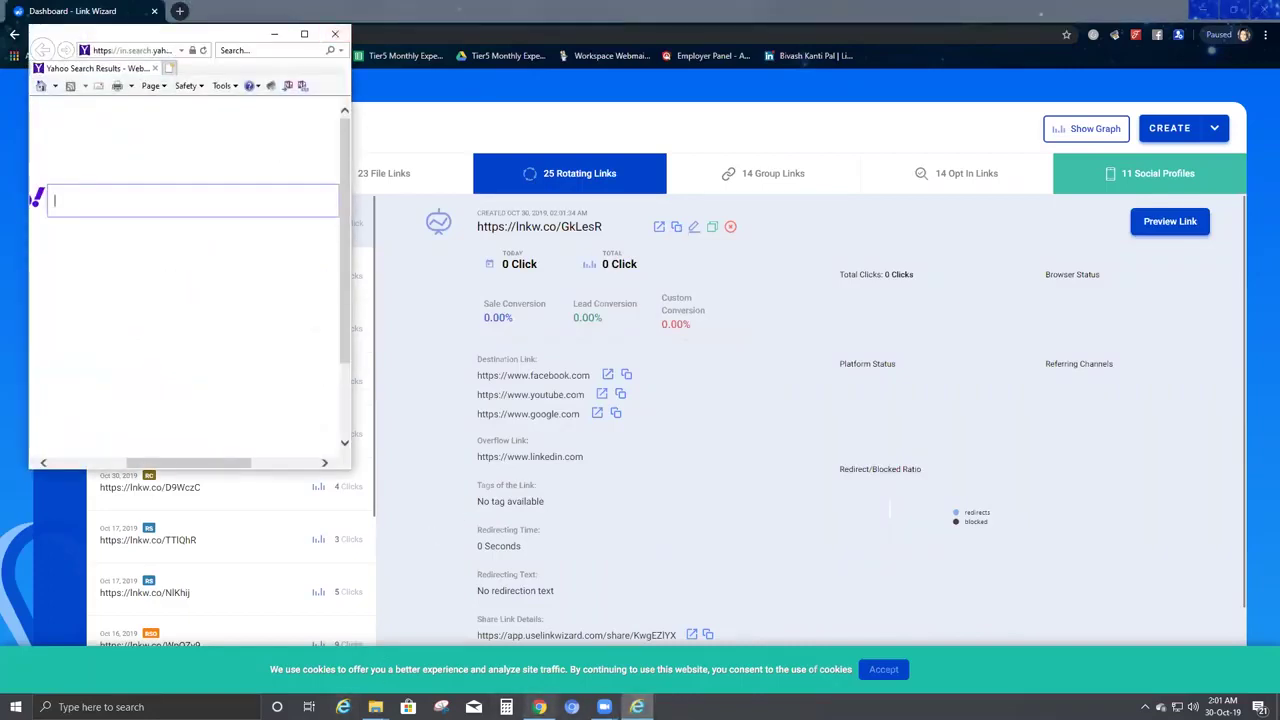
# Step: Open a new Chrome window, reduce it from full size and place it beside the Internet Explorer window
pyautogui.rightClick(539, 707)
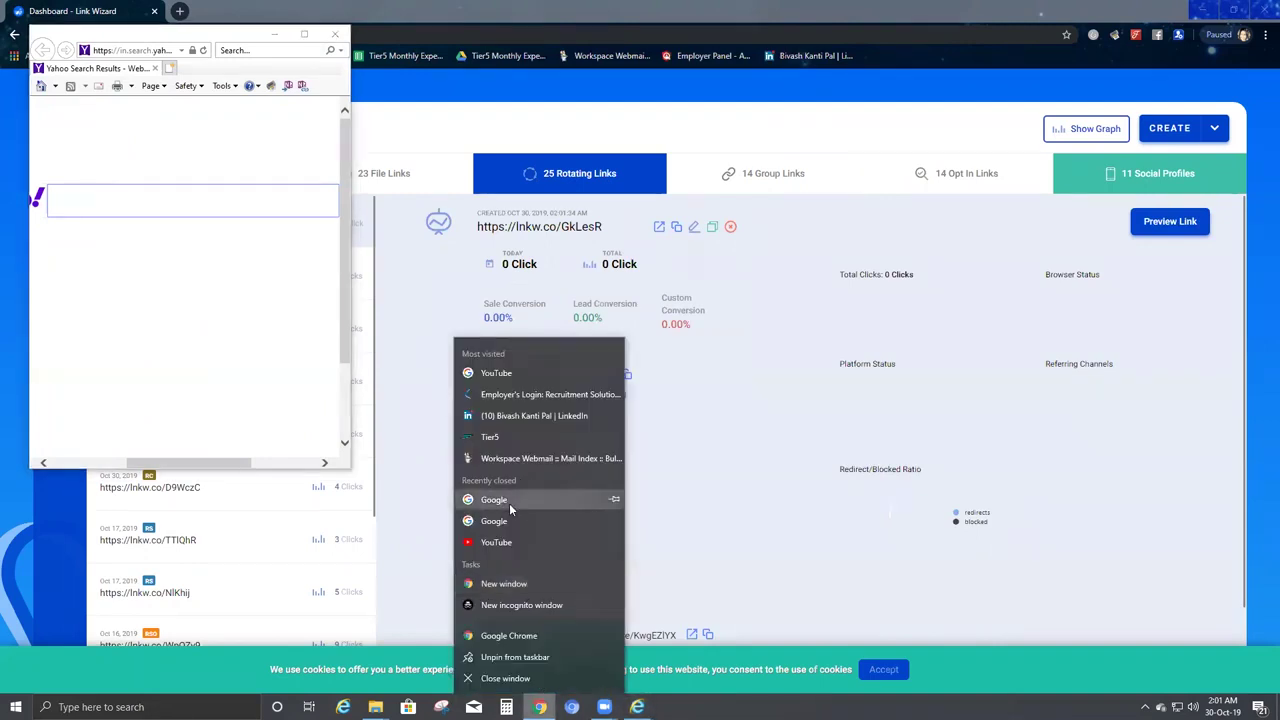
pyautogui.click(522, 586)
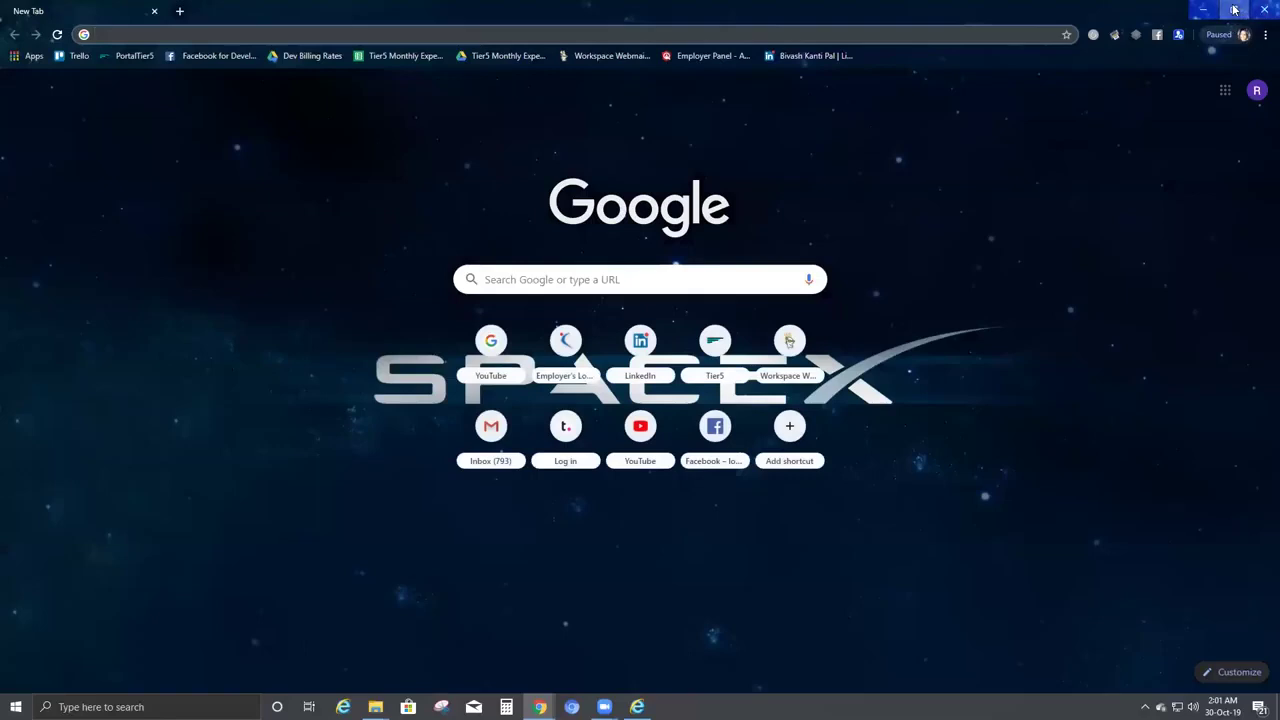
pyautogui.click(1233, 10)
pyautogui.moveTo(1177, 15); pyautogui.dragTo(318, 282)
pyautogui.moveTo(173, 252); pyautogui.dragTo(784, 111)
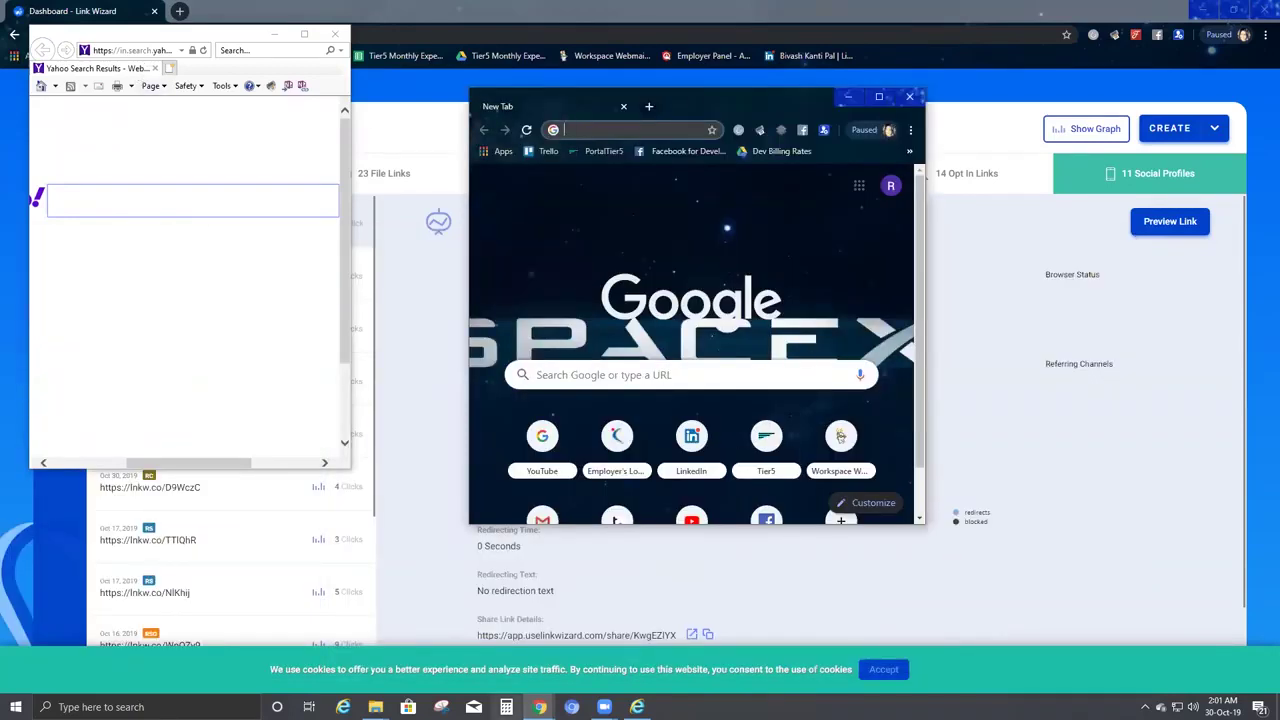
# Step: Open Chromium and shift the small Chrome window so it sits between Internet Explorer and Chromium
pyautogui.click(572, 707)
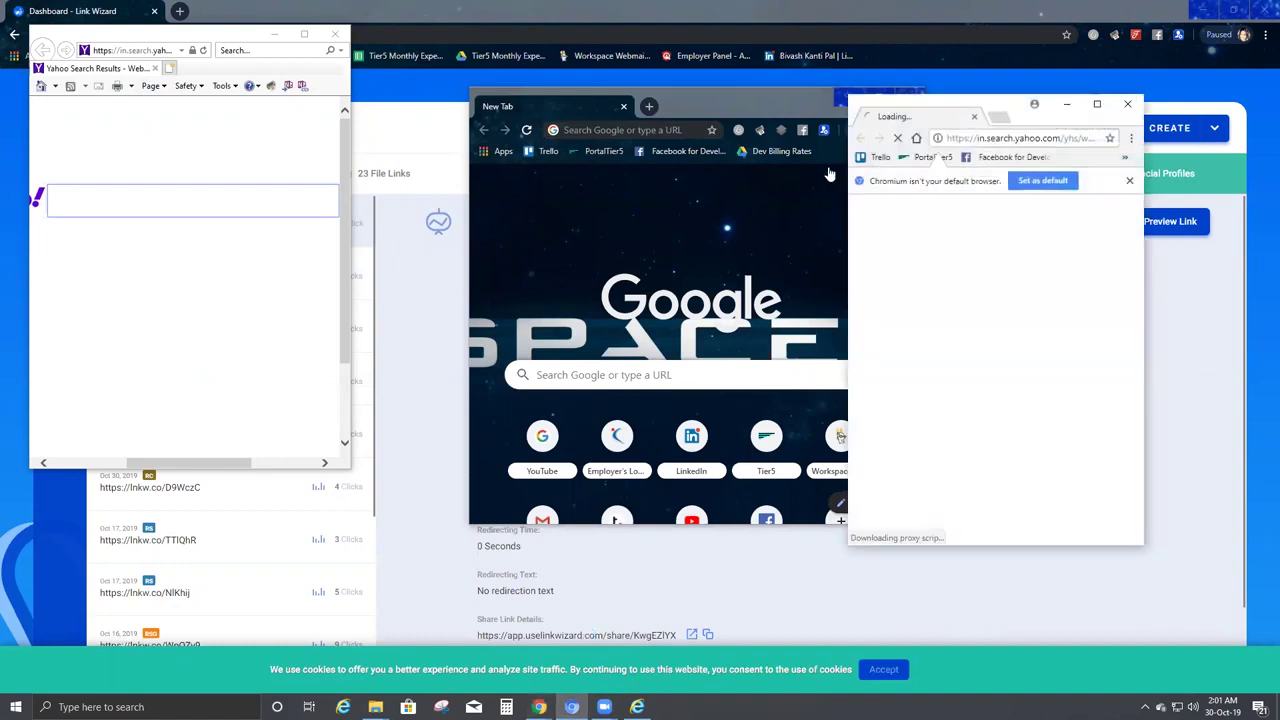
pyautogui.click(733, 107)
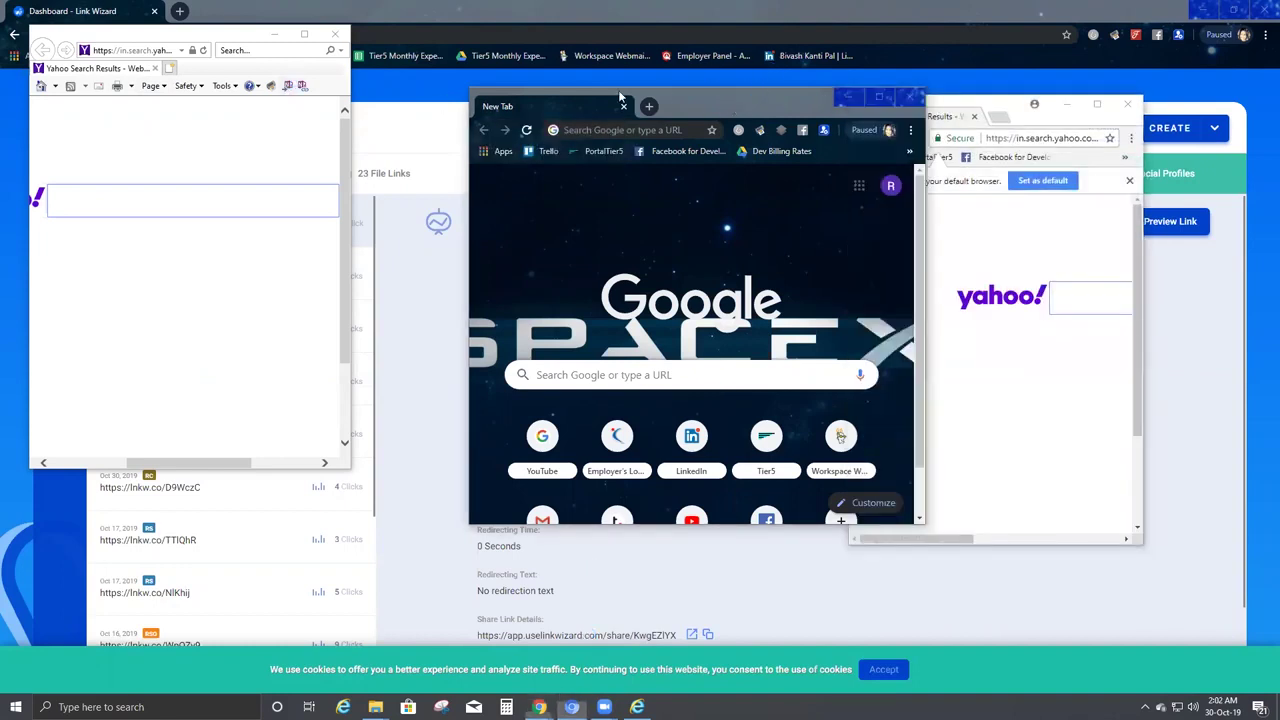
pyautogui.moveTo(620, 97); pyautogui.dragTo(542, 84)
pyautogui.click(134, 49)
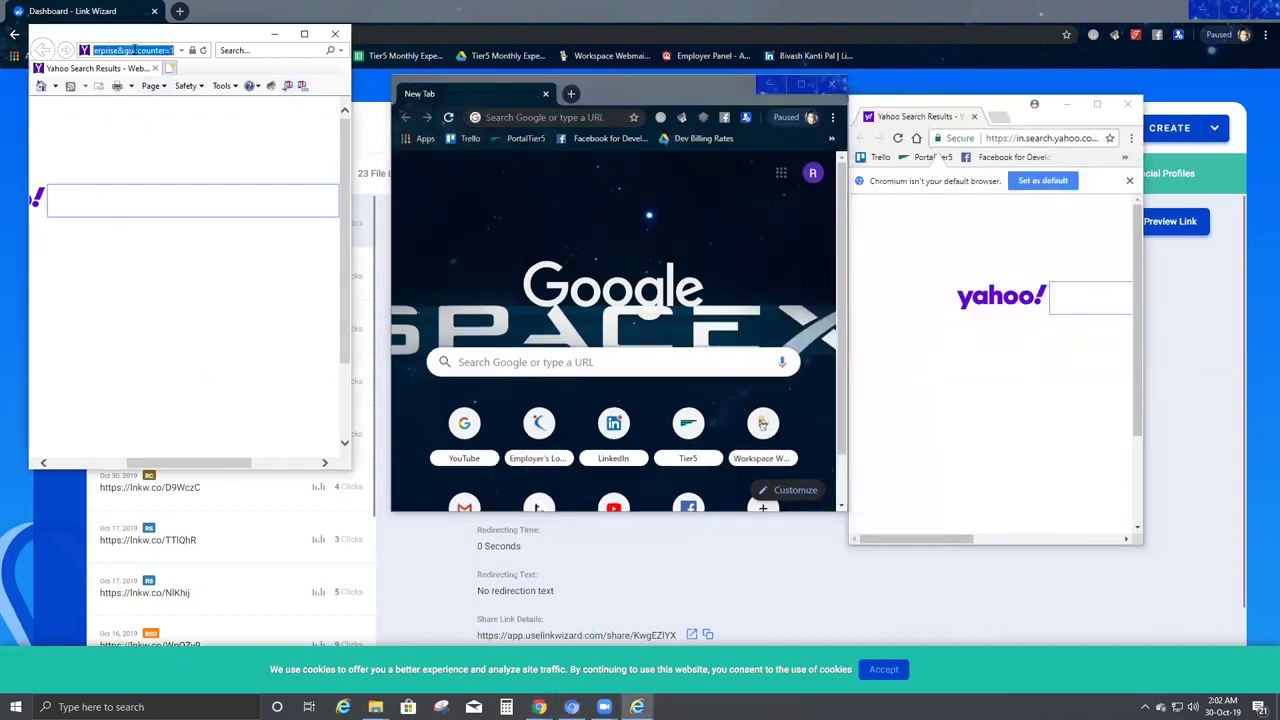
pyautogui.write('https://lnkw.co/GkLes')
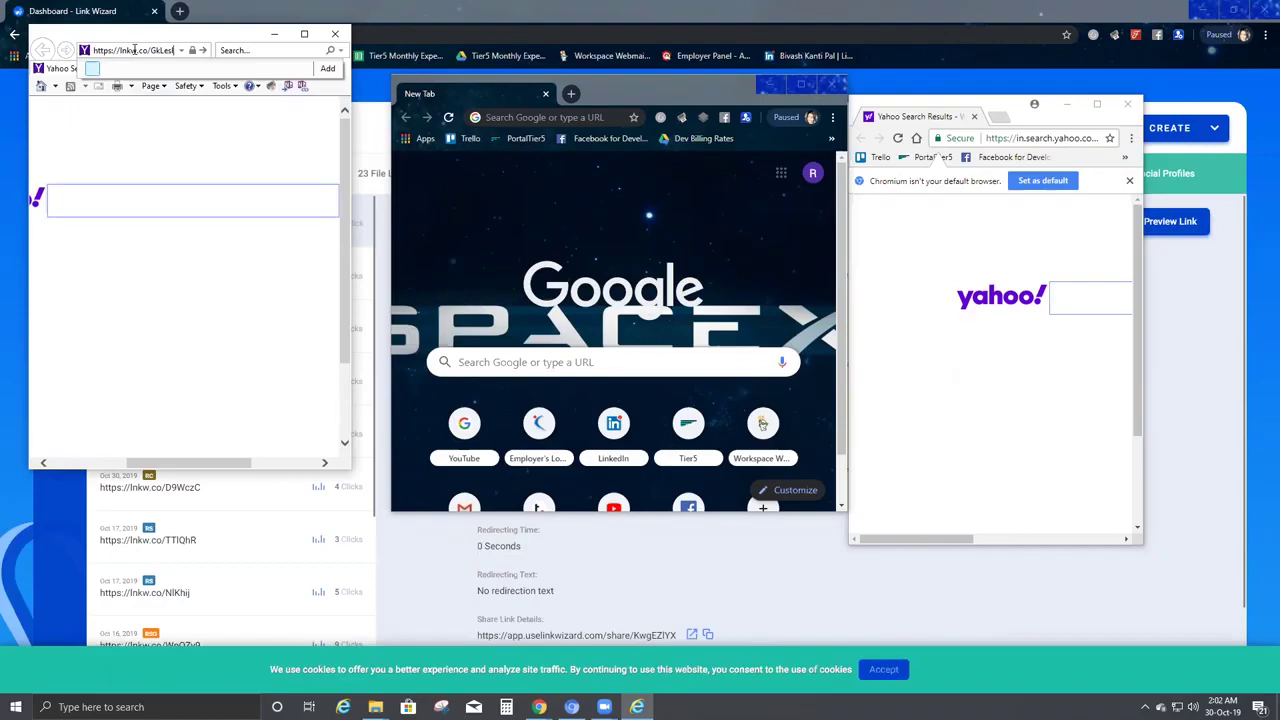
pyautogui.press('Return')
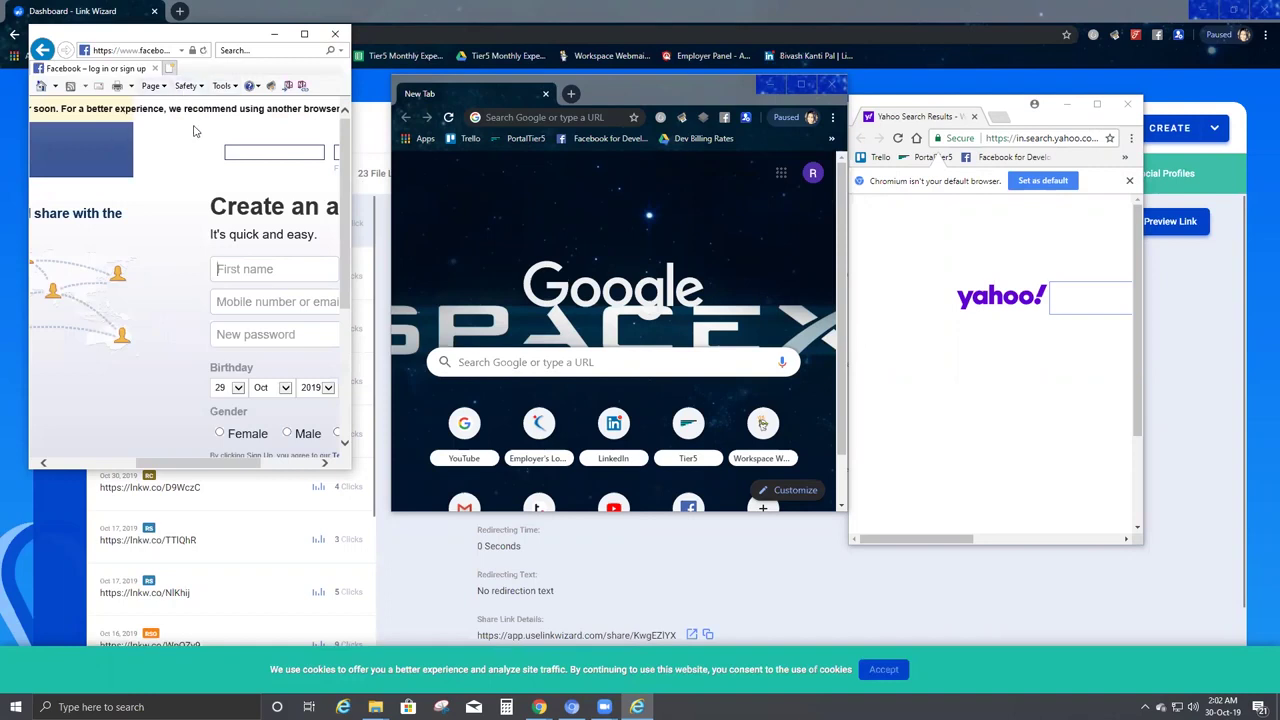
pyautogui.click(550, 115)
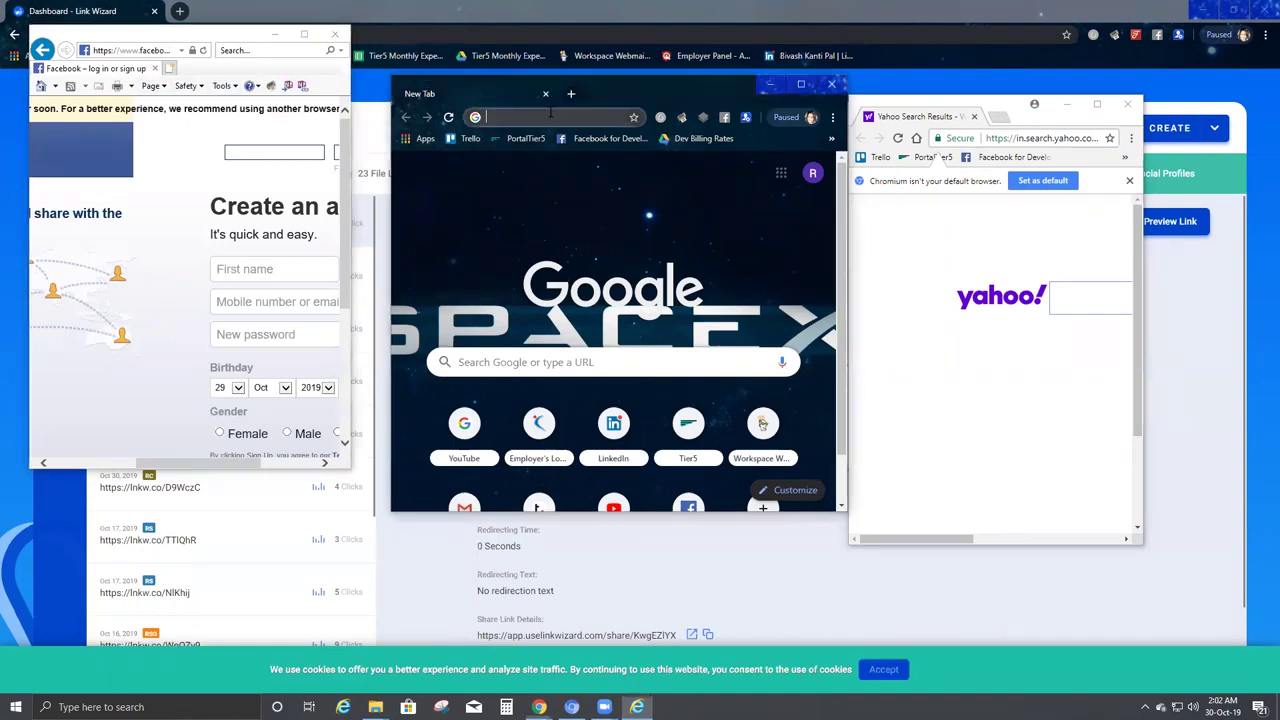
pyautogui.write('https://lnkw.co/GkLesR')
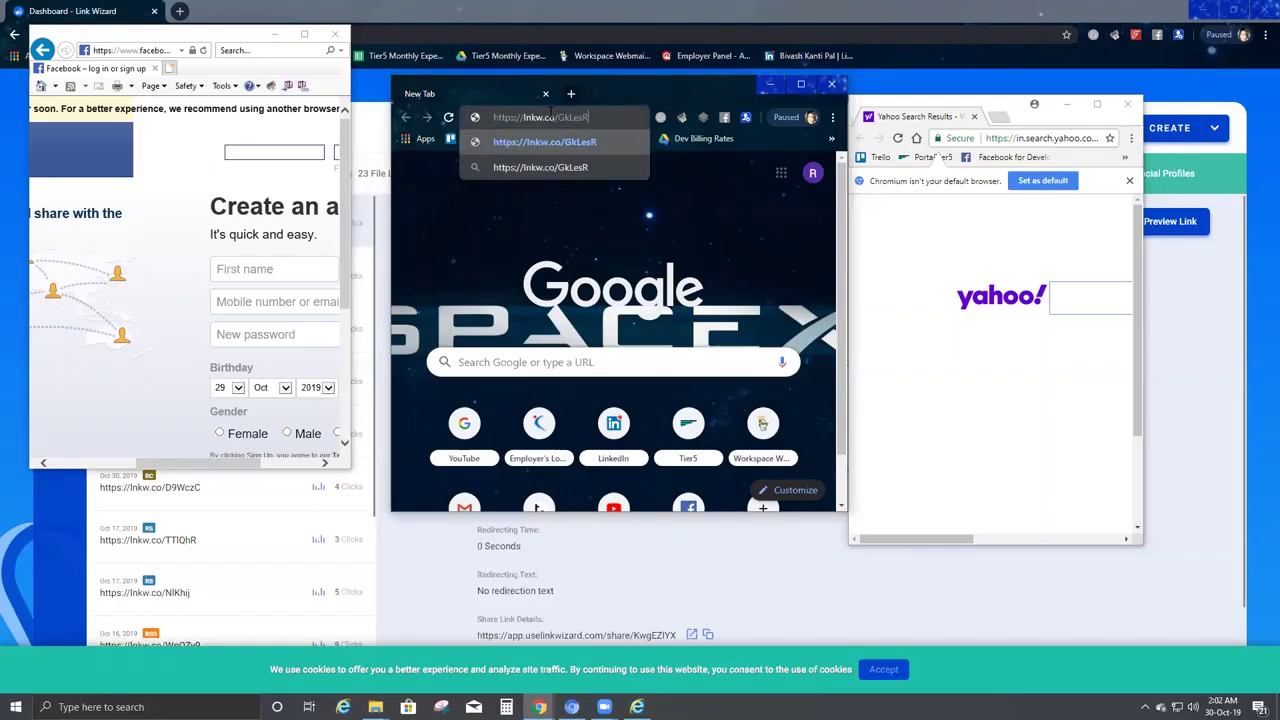
pyautogui.press('Return')
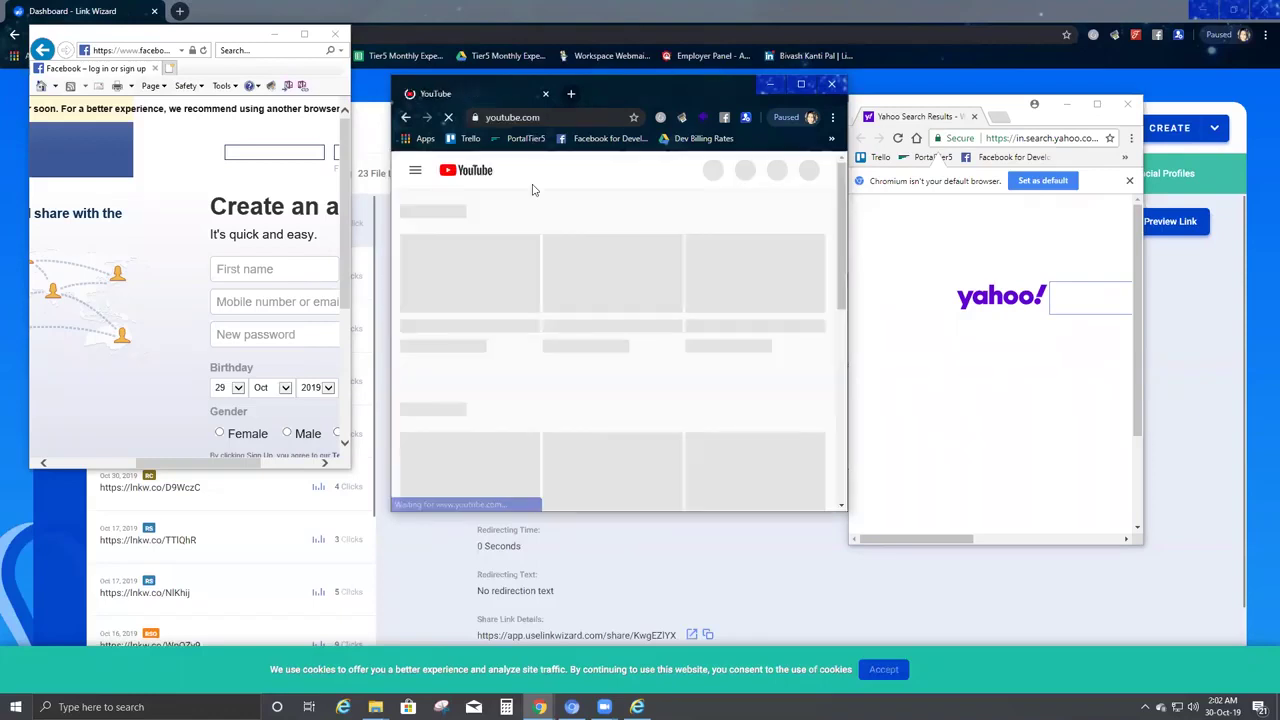
pyautogui.click(1045, 140)
pyautogui.write('https://lnkw.co/GkLesR')
pyautogui.press('Return')
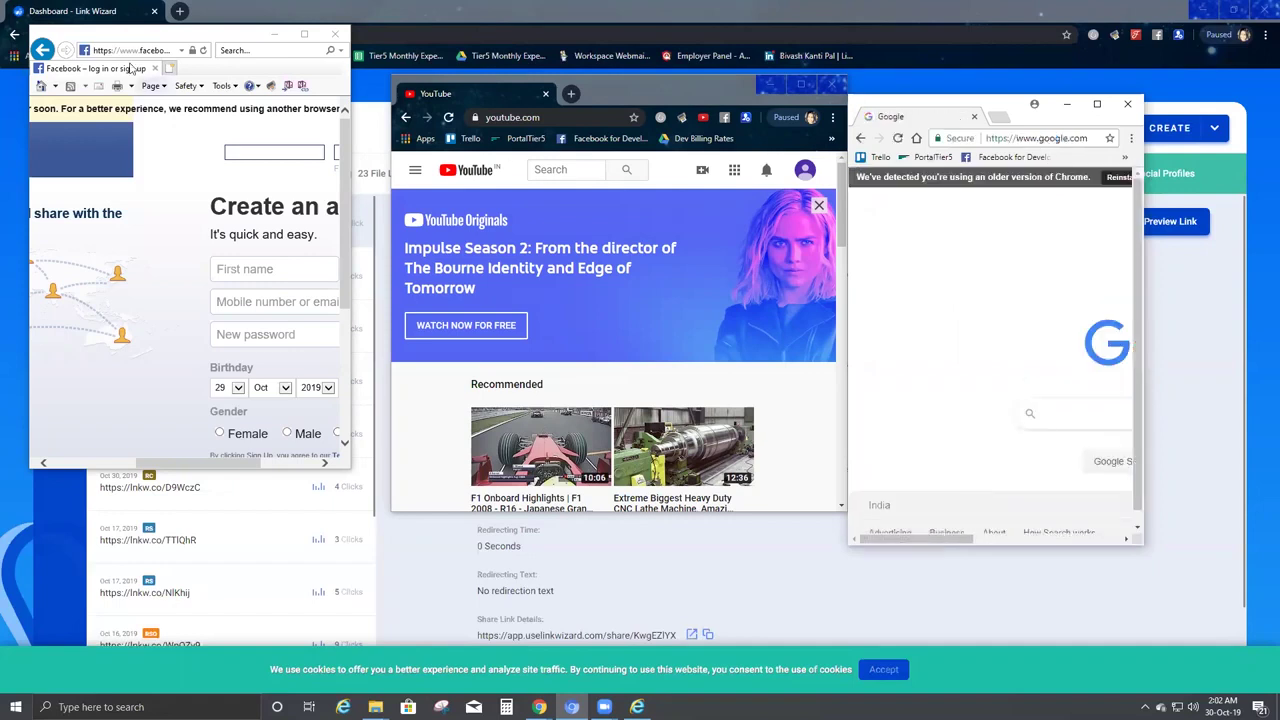
pyautogui.click(171, 69)
pyautogui.click(150, 50)
pyautogui.write('https://lnkw.co/GkLesf')
pyautogui.press('Return')
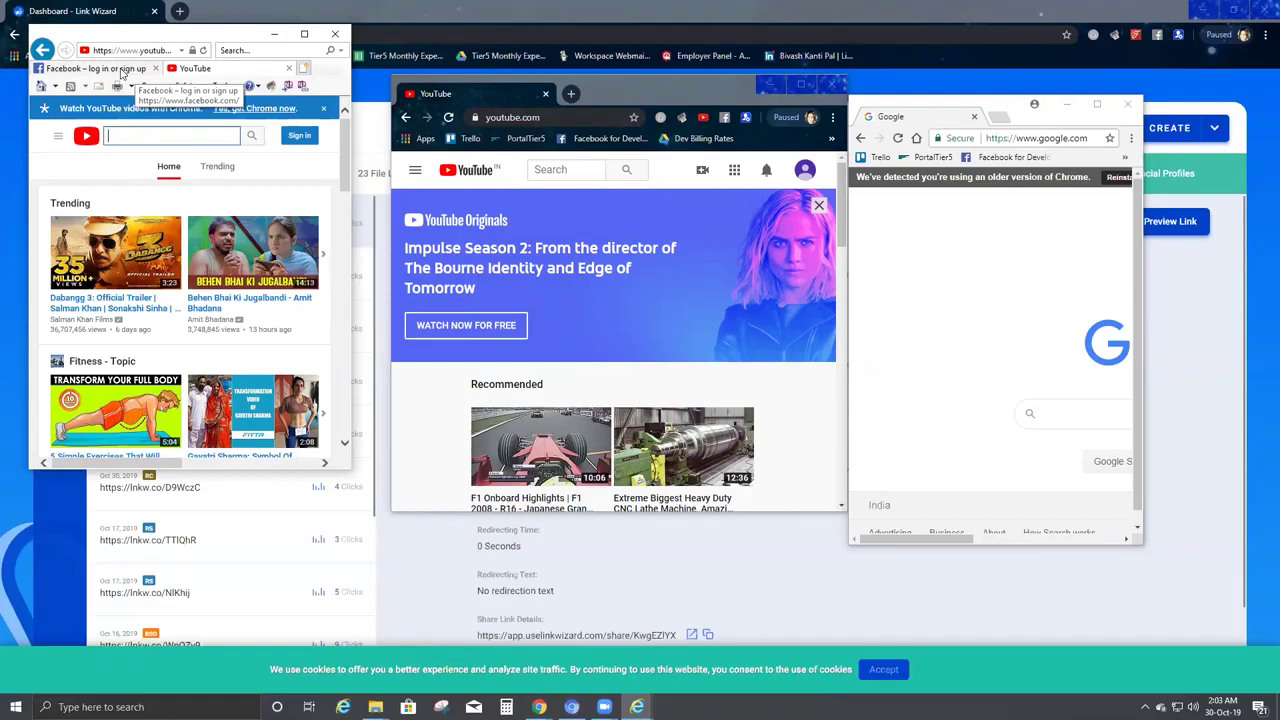
pyautogui.click(303, 70)
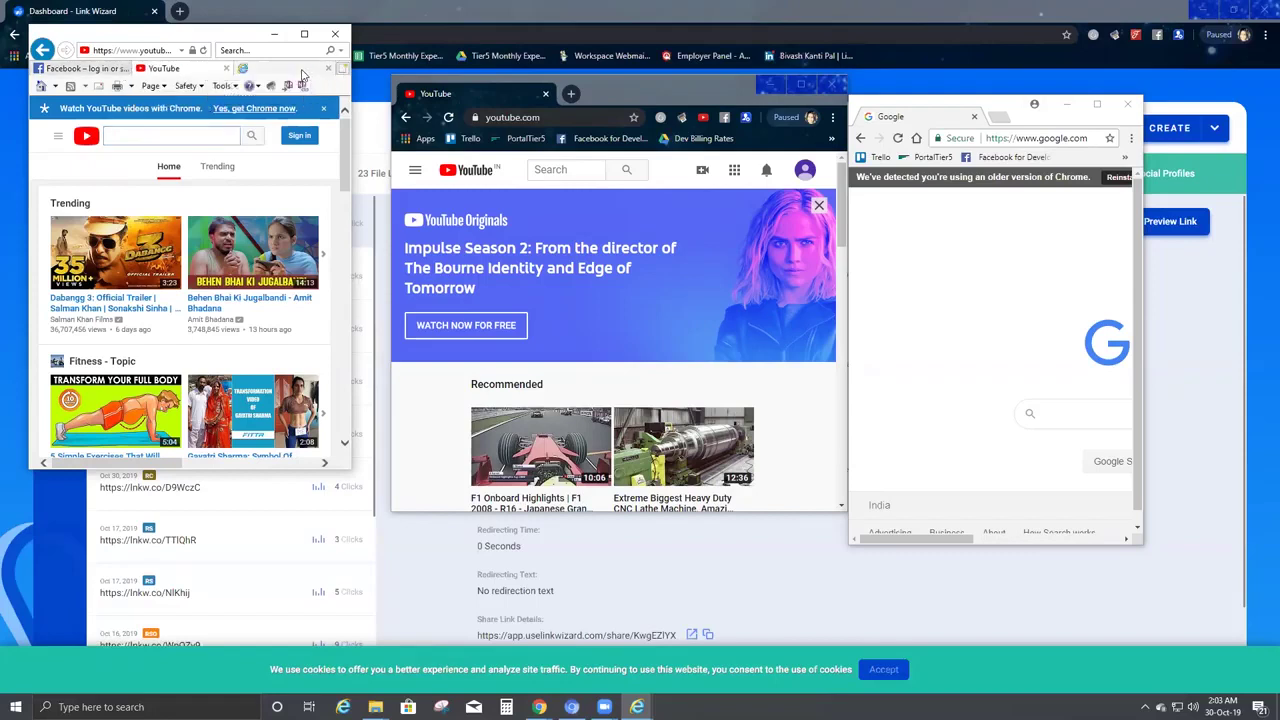
pyautogui.click(127, 50)
pyautogui.write('https://lnkw.co/GkLesf')
pyautogui.press('Return')
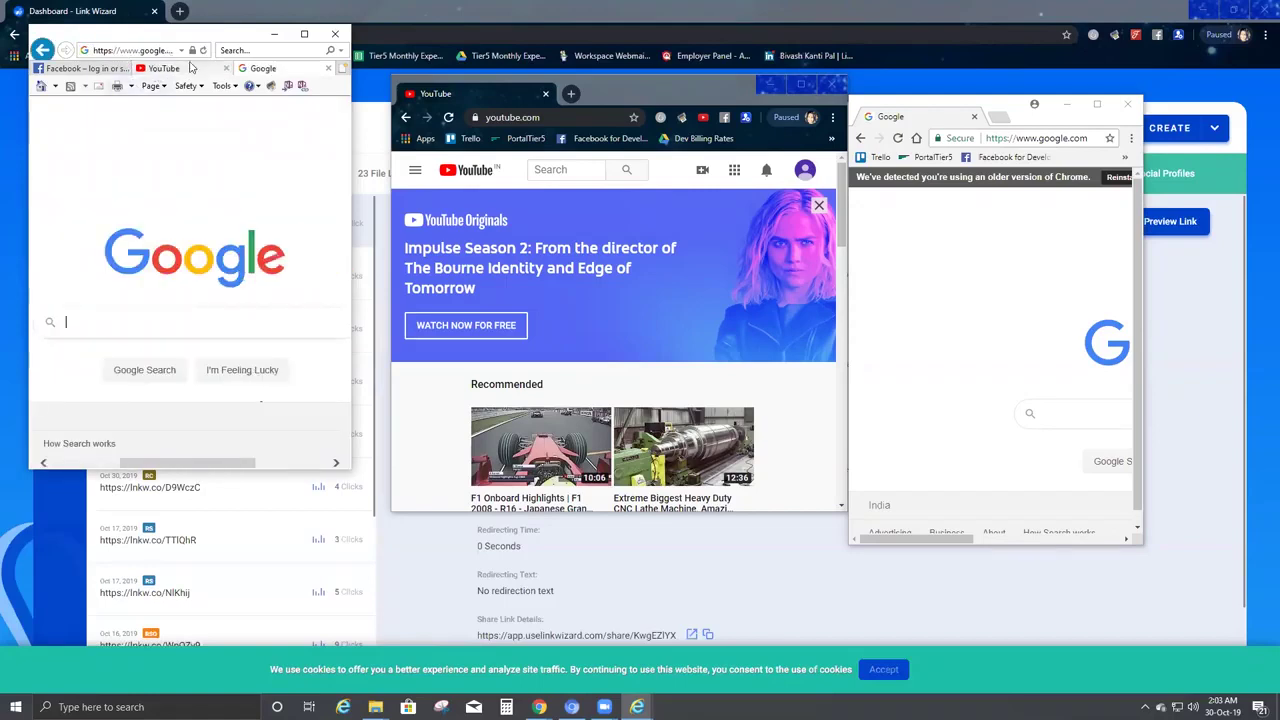
pyautogui.click(342, 68)
pyautogui.click(155, 50)
pyautogui.write('https://lnkw.co/GkLesf')
pyautogui.press('Return')
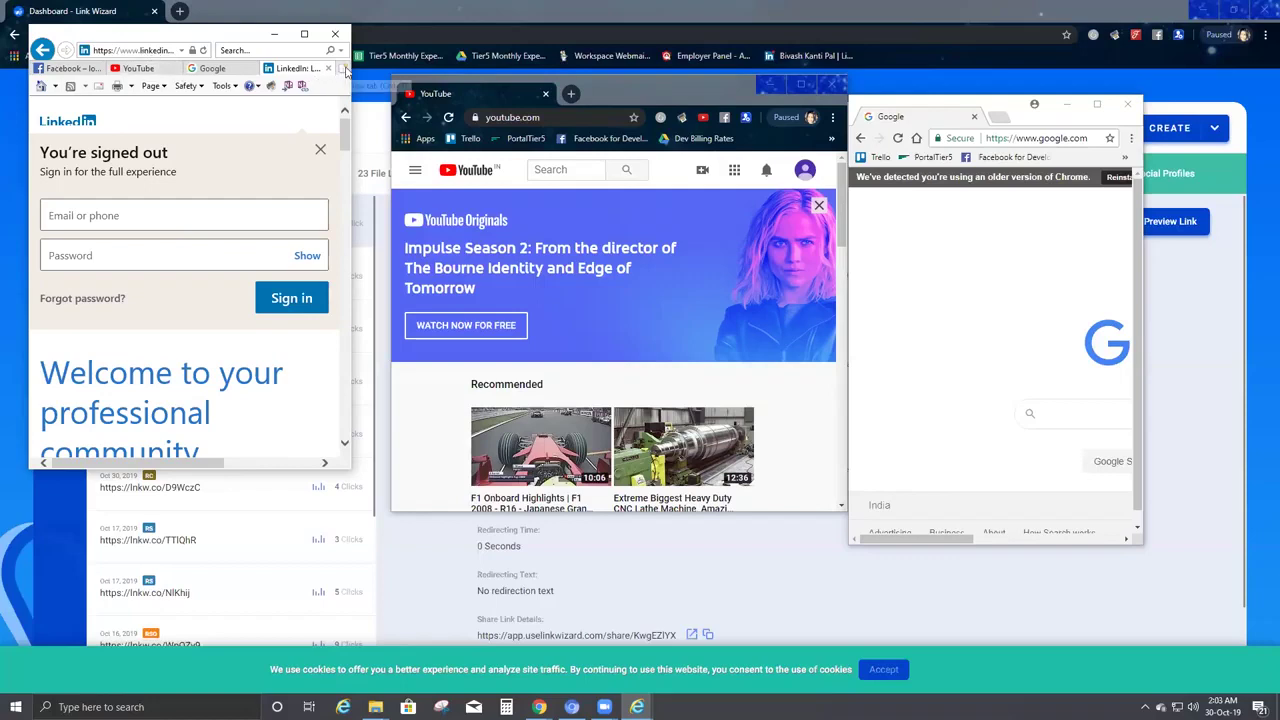
pyautogui.click(345, 70)
pyautogui.write('https://lnkw.co/GkLesR')
pyautogui.press('Return')
pyautogui.click(153, 50)
pyautogui.write('https://lnkw.co/GkLesR')
pyautogui.press('Return')
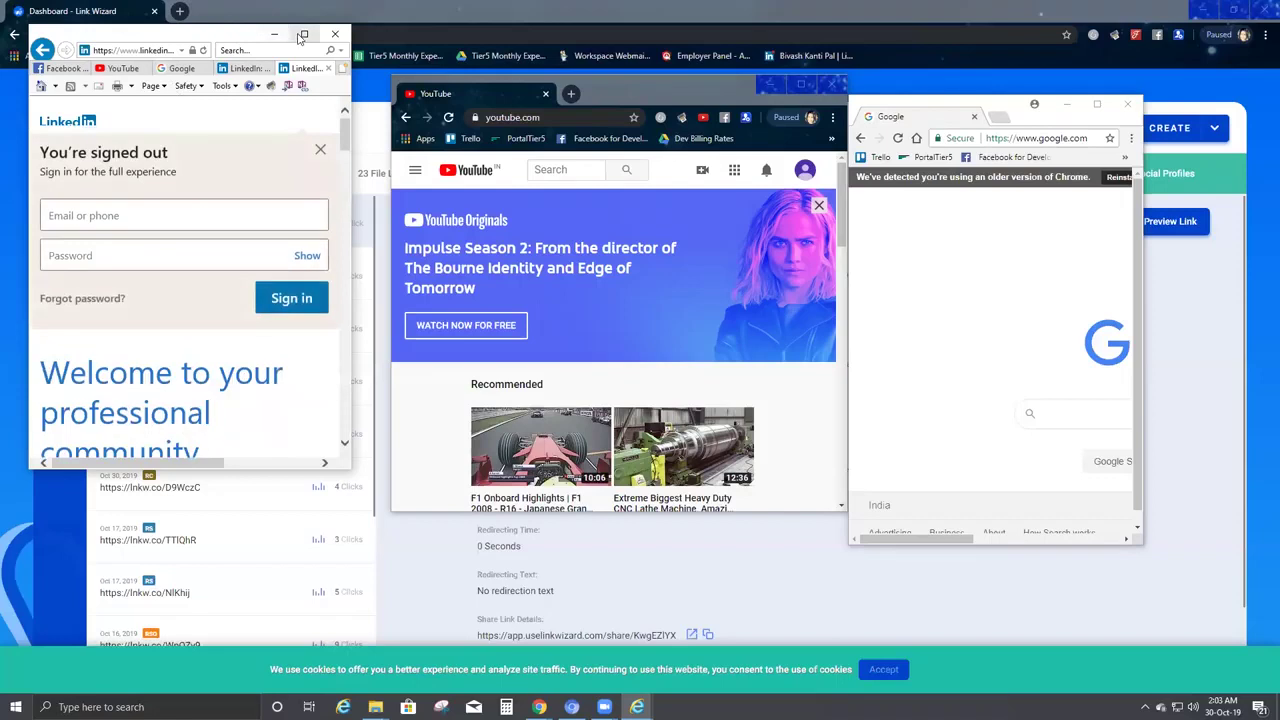
pyautogui.click(571, 93)
pyautogui.write('https://lnkw.co/GkLesR')
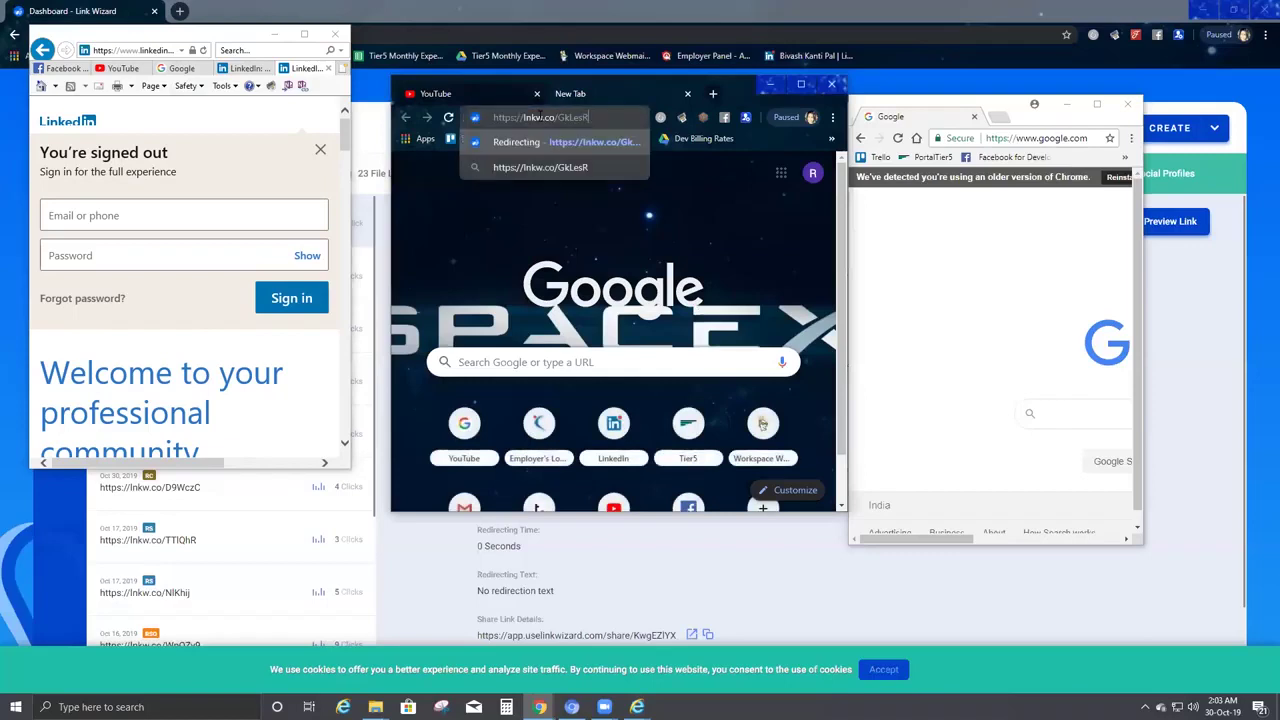
pyautogui.press('Return')
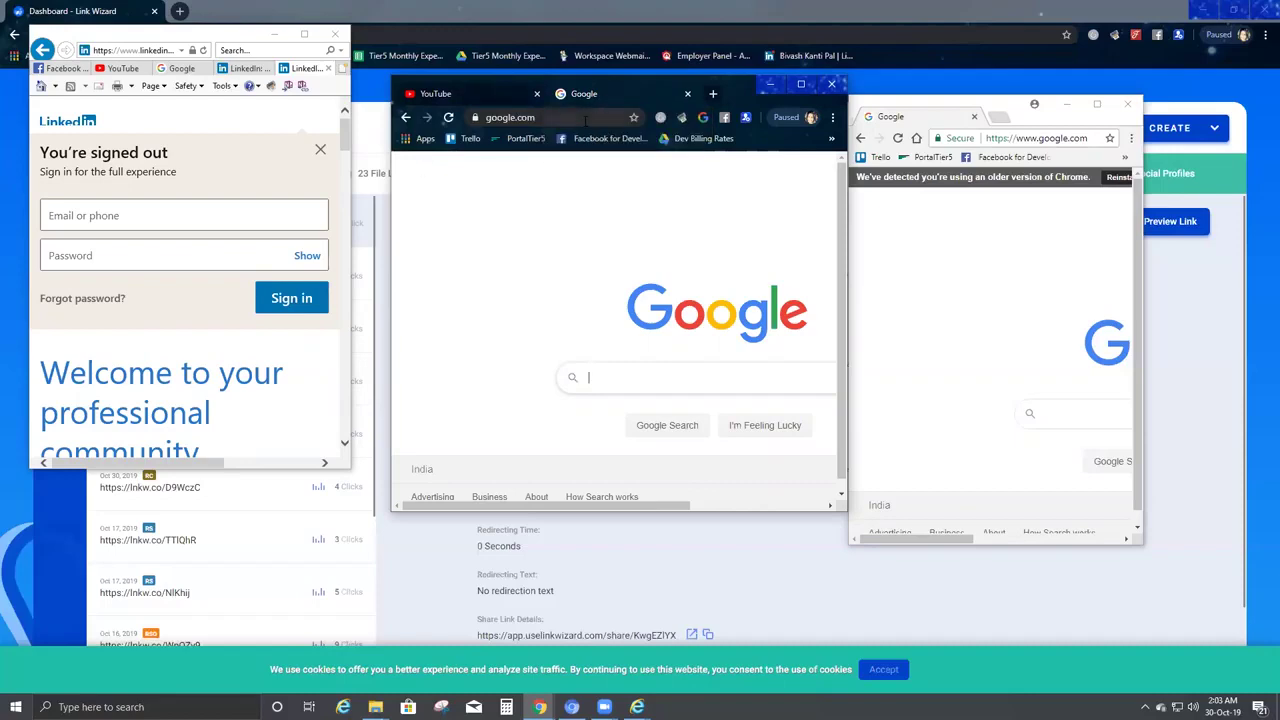
pyautogui.click(713, 94)
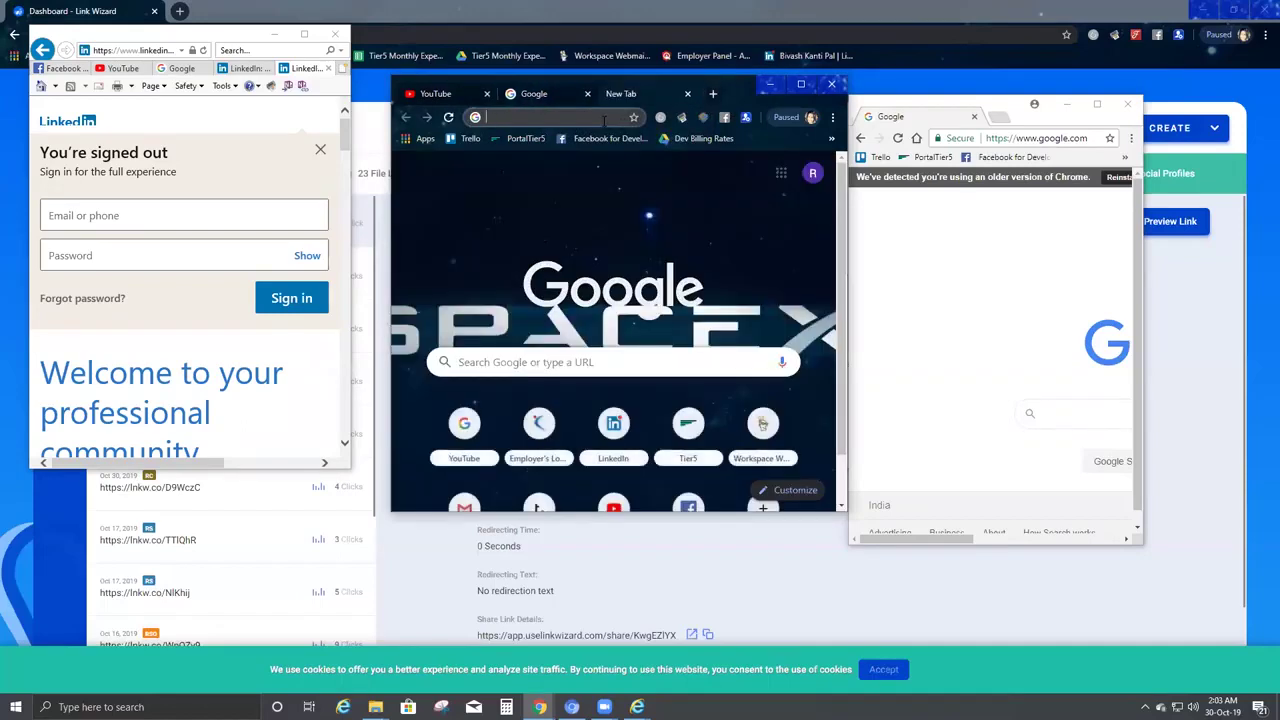
pyautogui.write('https://lnkw.co/GkLesR')
pyautogui.press('Return')
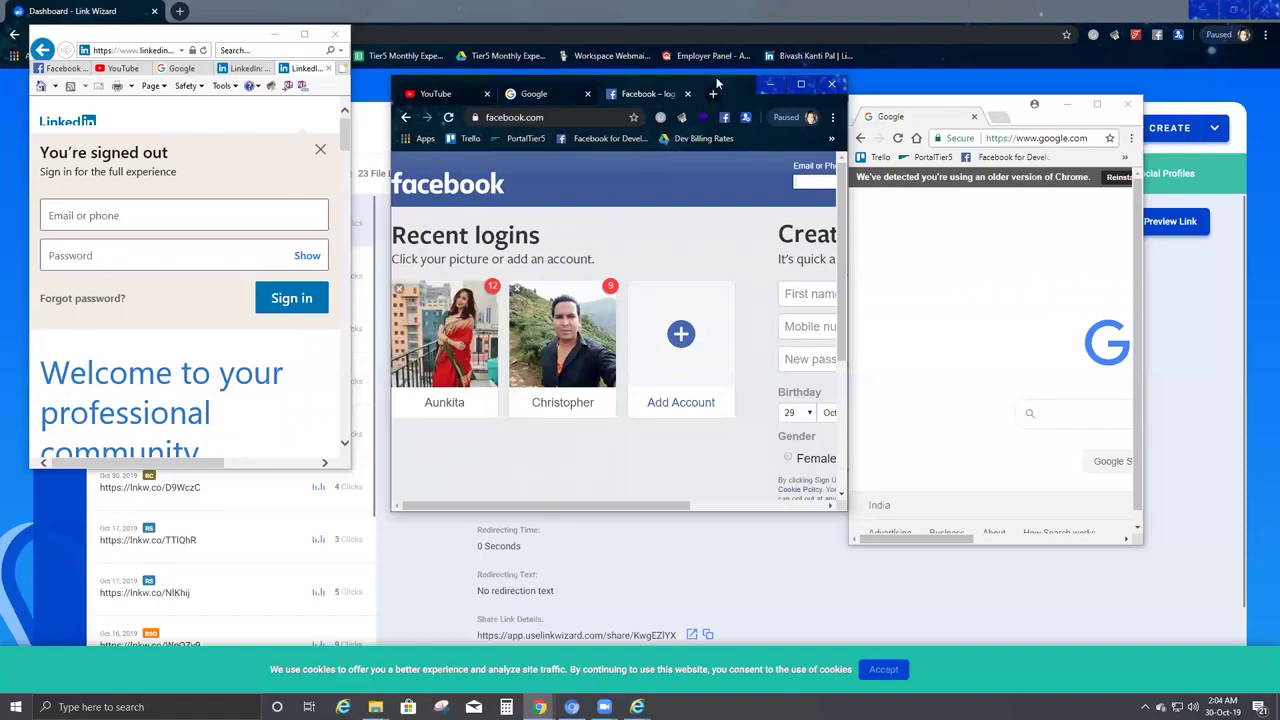
# Step: Load lnkw.co/GkLesR in a fourth and a fifth tab of the small Chrome window to test the overflow
pyautogui.click(714, 93)
pyautogui.write('lnkw.co/GkLesR')
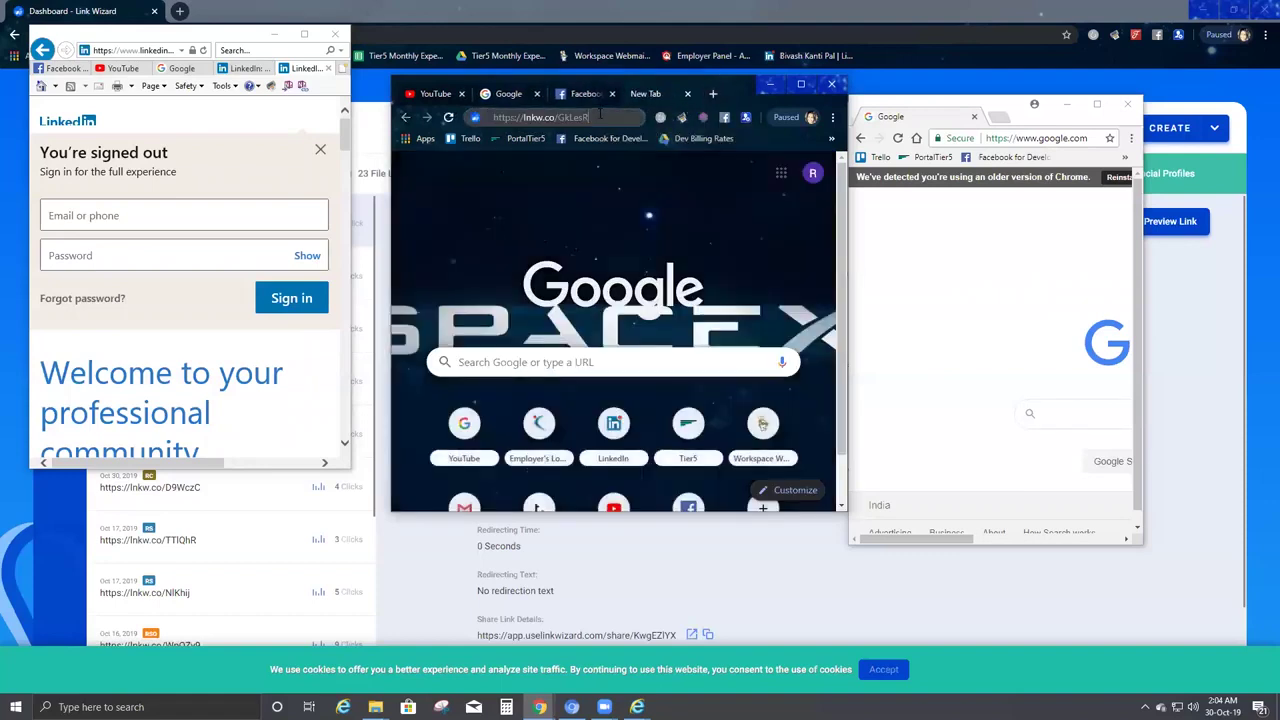
pyautogui.press('Return')
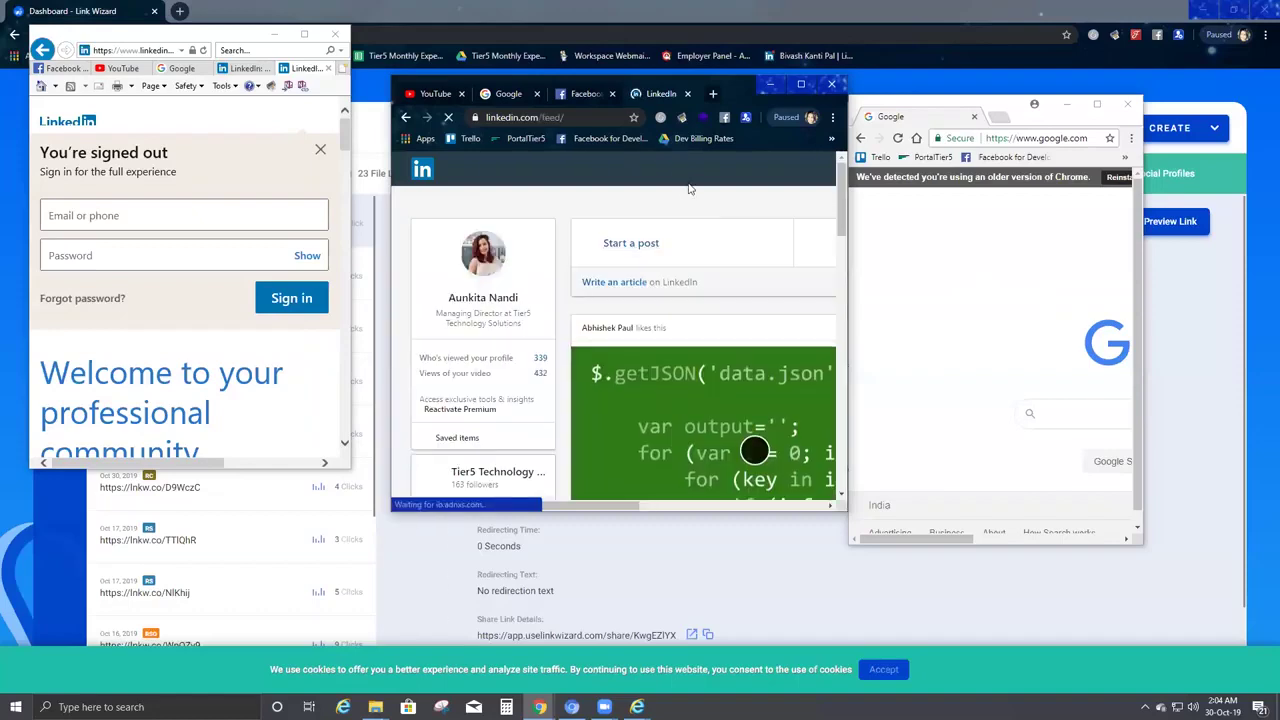
pyautogui.click(713, 94)
pyautogui.write('lnkw.co/GkLesR')
pyautogui.press('Return')
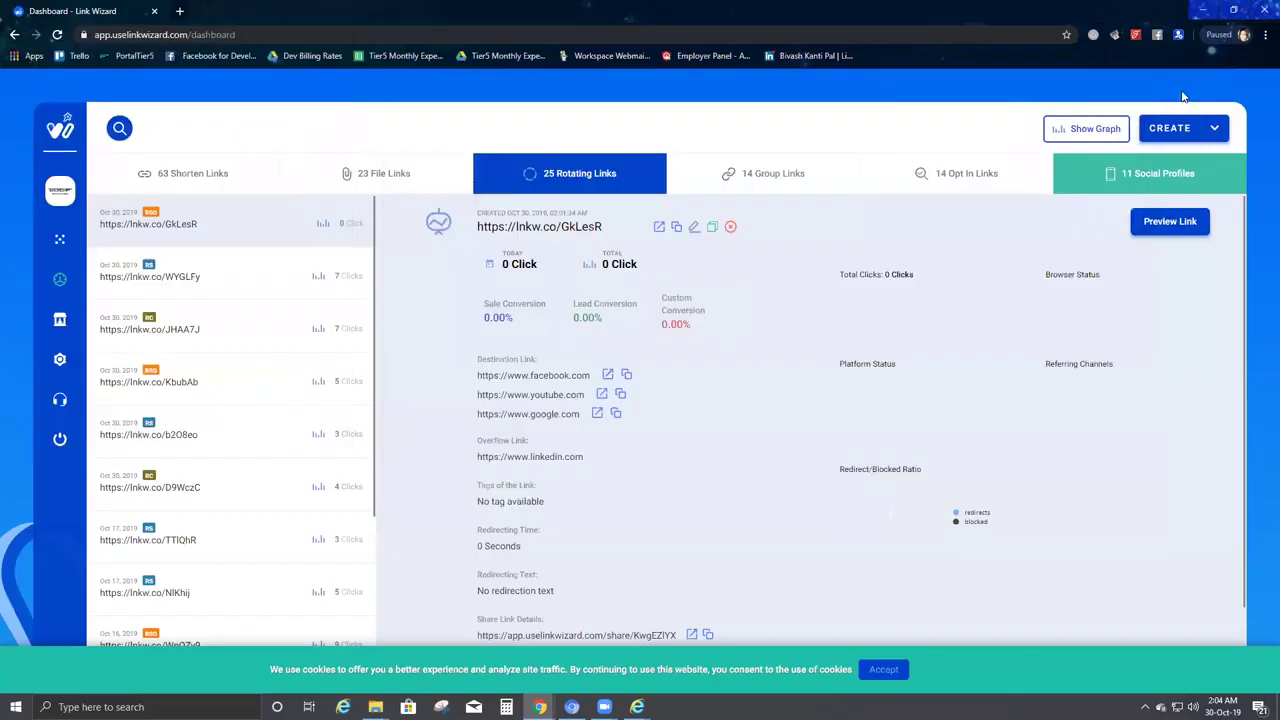
# Step: Return to the Link Wizard dashboard, start a new rotating link and review the available rotation types
pyautogui.click(1180, 96)
pyautogui.click(1212, 138)
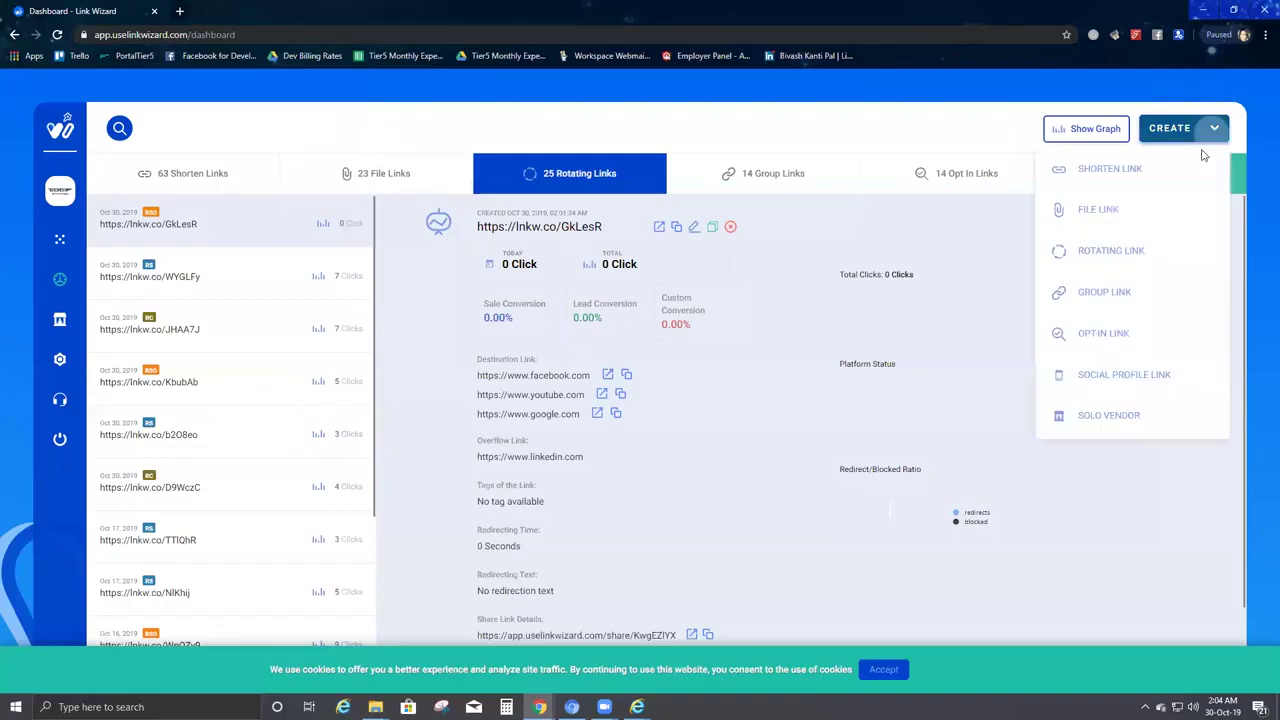
pyautogui.click(1128, 251)
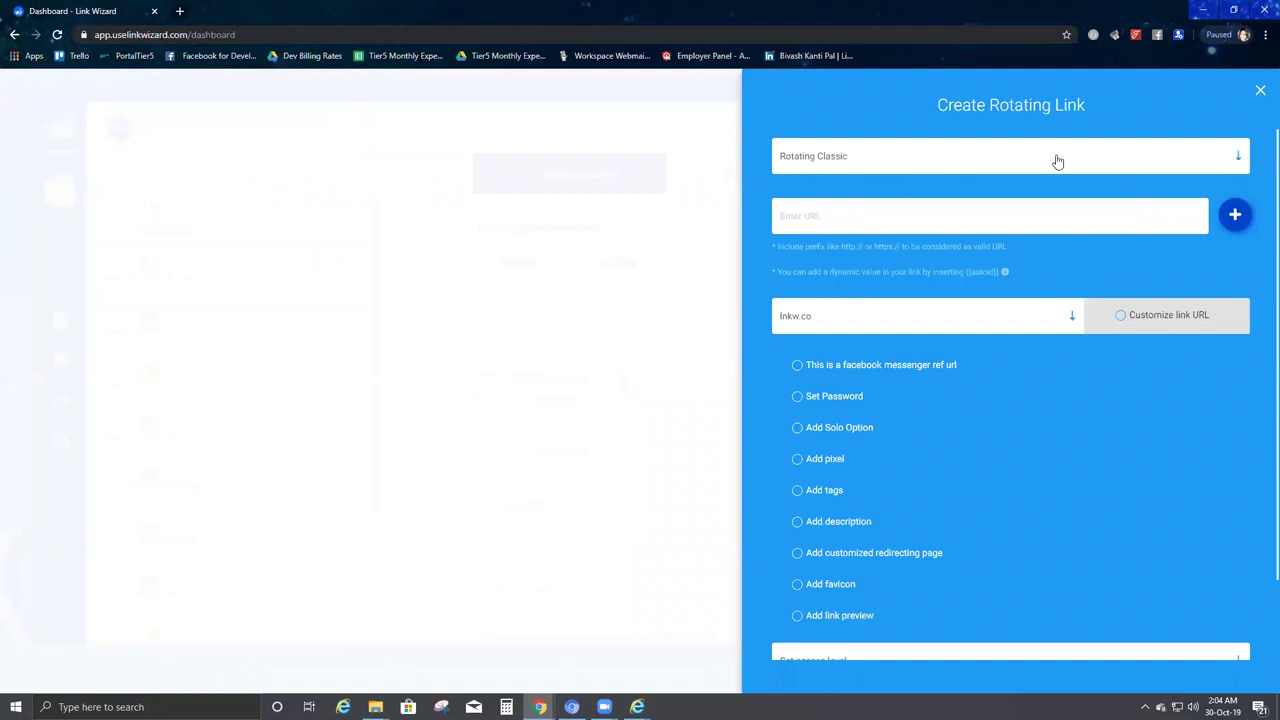
pyautogui.click(1240, 161)
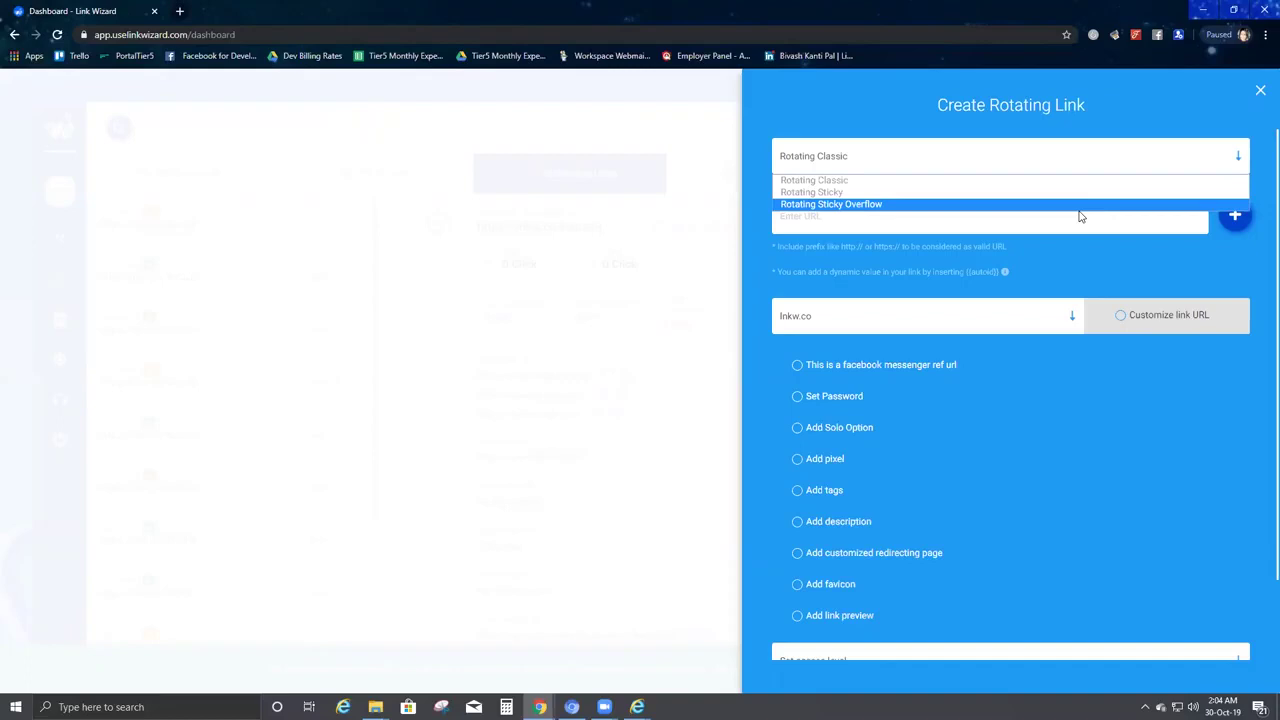
pyautogui.click(1179, 107)
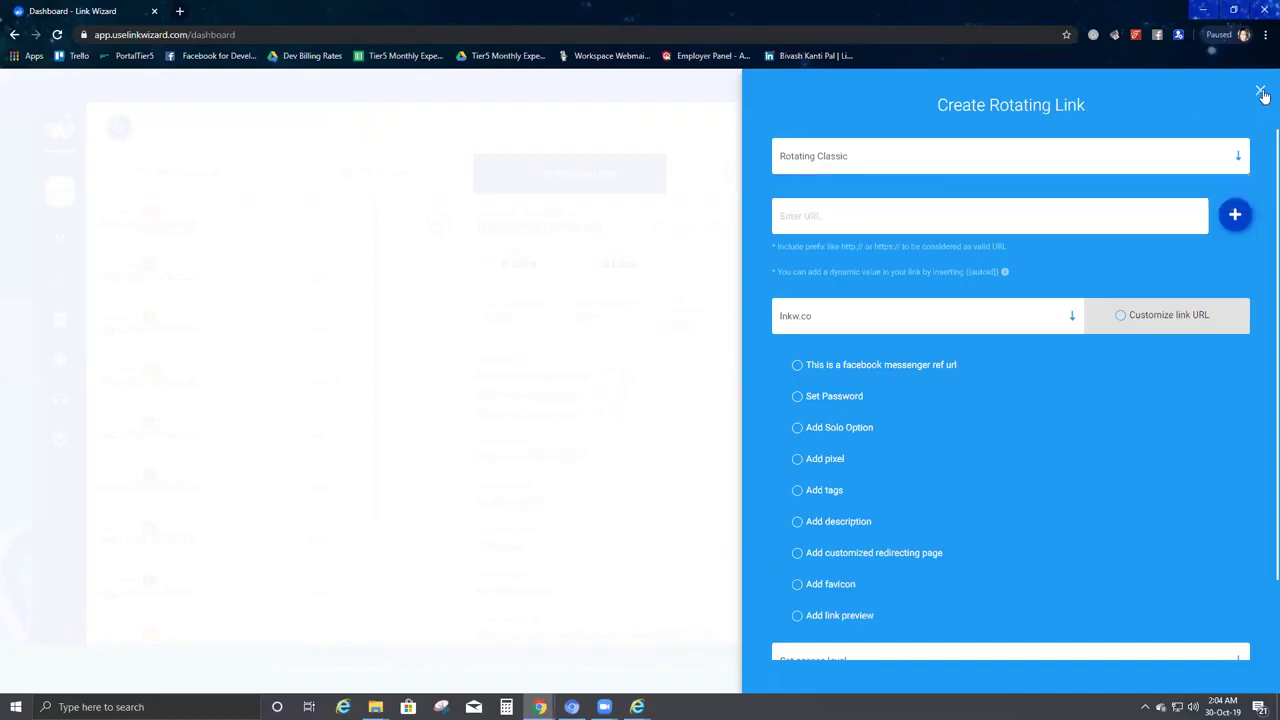